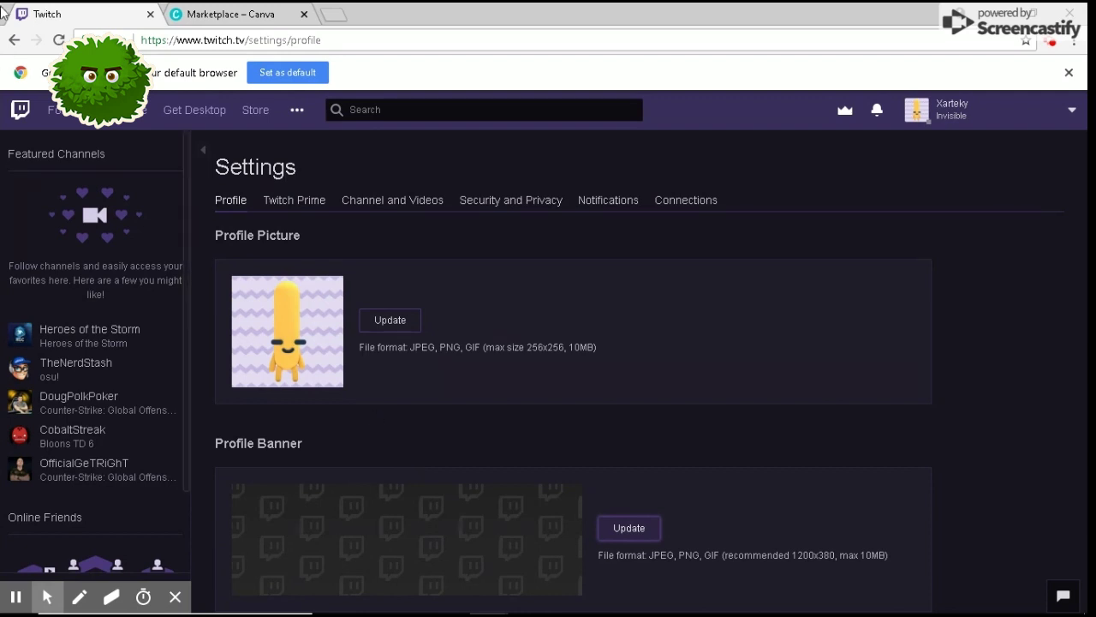
Step: Switch from Twitch profile settings to the Canva Twitch Banner Templates tab
{"action": "left_click", "coordinate": [195, 14]}
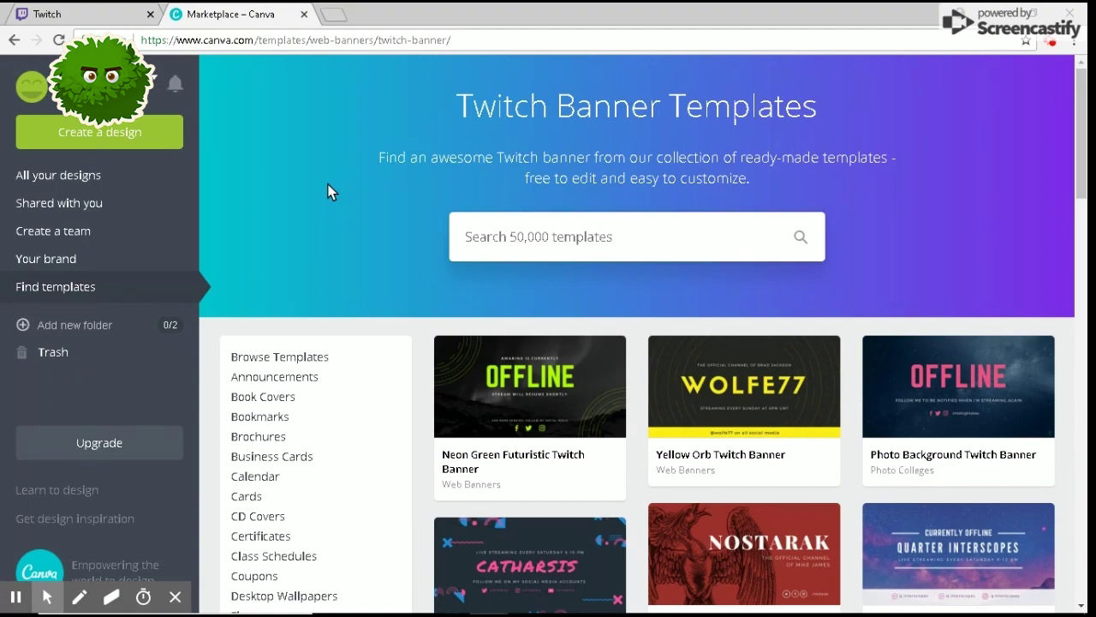
Step: Browse the template grid and open the Neon Green Futuristic Twitch Banner template page
{"action": "scroll", "coordinate": [1023, 415], "scroll_direction": "down", "scroll_amount": 3}
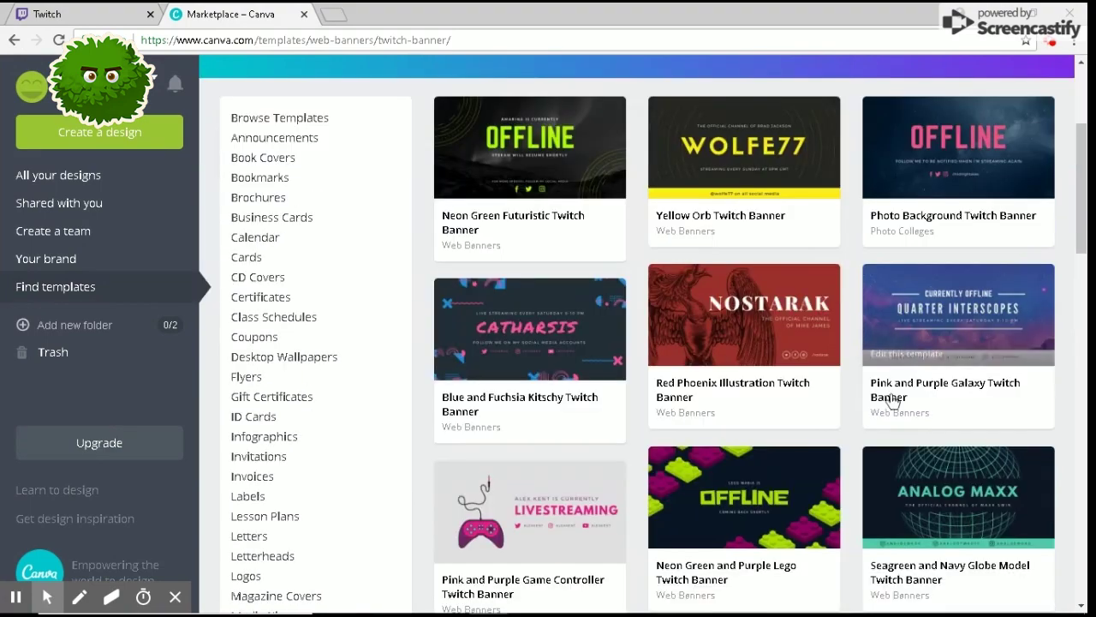
{"action": "scroll", "coordinate": [891, 402], "scroll_direction": "up", "scroll_amount": 3}
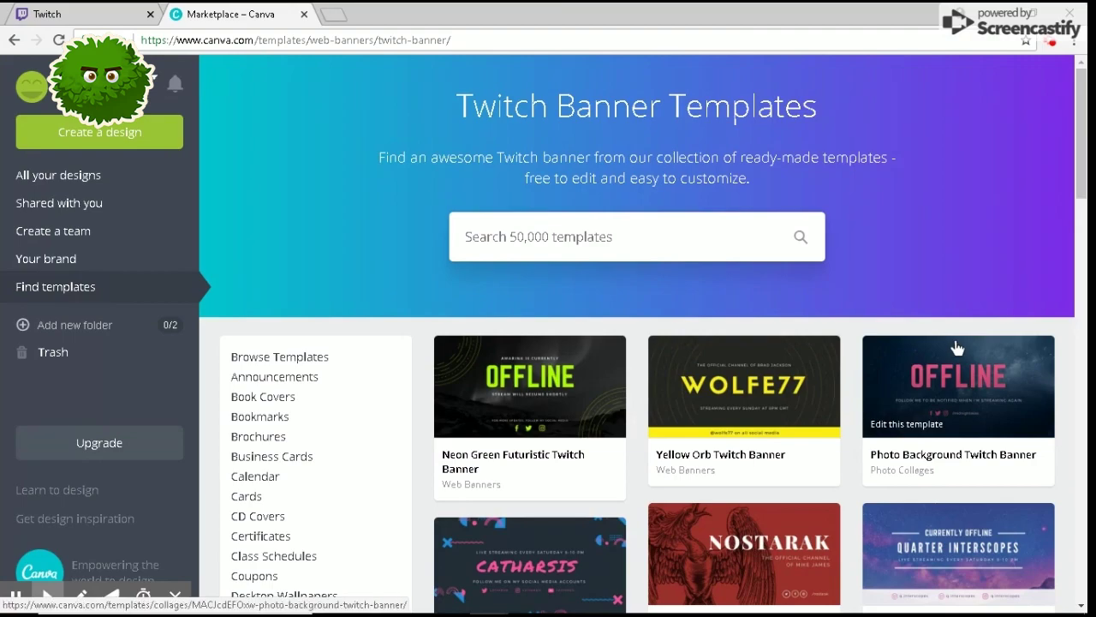
{"action": "scroll", "coordinate": [977, 359], "scroll_direction": "down", "scroll_amount": 6}
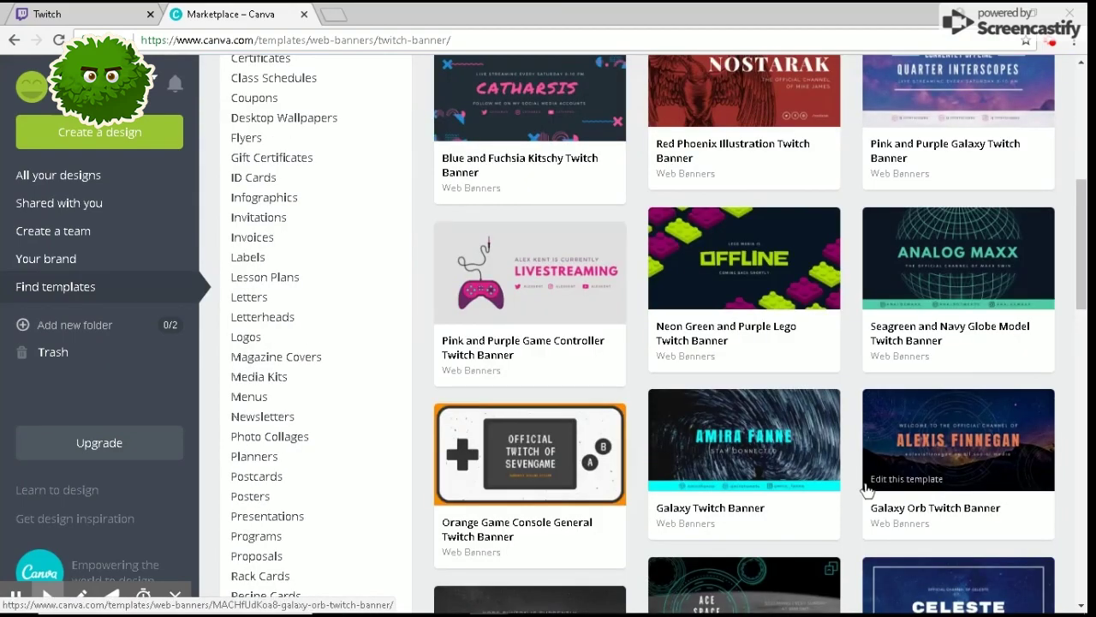
{"action": "scroll", "coordinate": [854, 460], "scroll_direction": "up", "scroll_amount": 5}
{"action": "scroll", "coordinate": [854, 460], "scroll_direction": "down", "scroll_amount": 12}
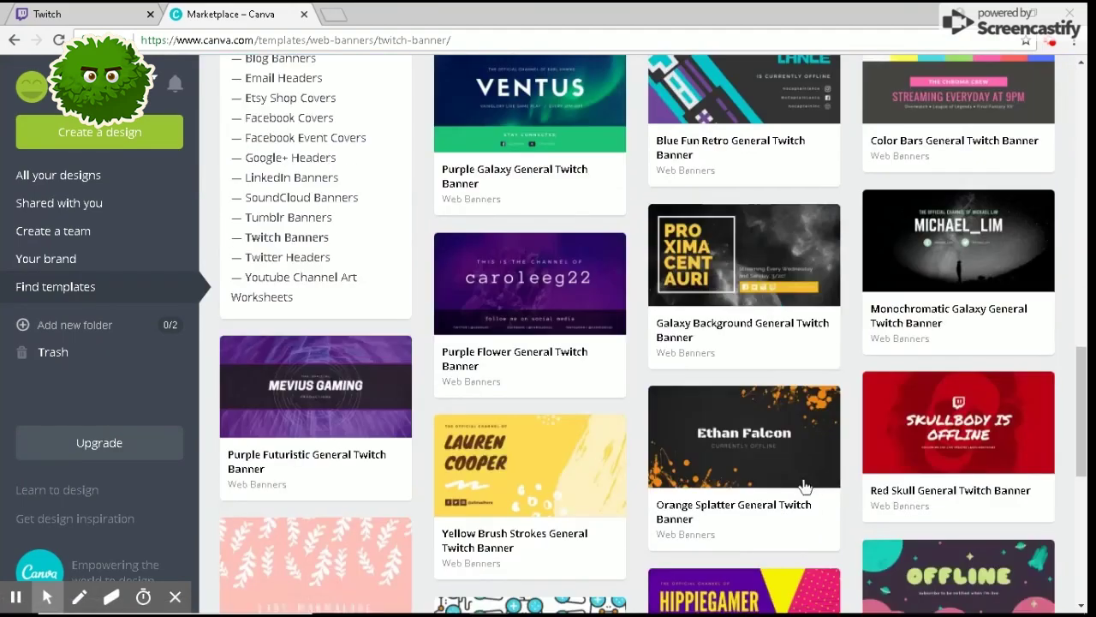
{"action": "scroll", "coordinate": [905, 405], "scroll_direction": "down", "scroll_amount": 2}
{"action": "scroll", "coordinate": [962, 415], "scroll_direction": "down", "scroll_amount": 4}
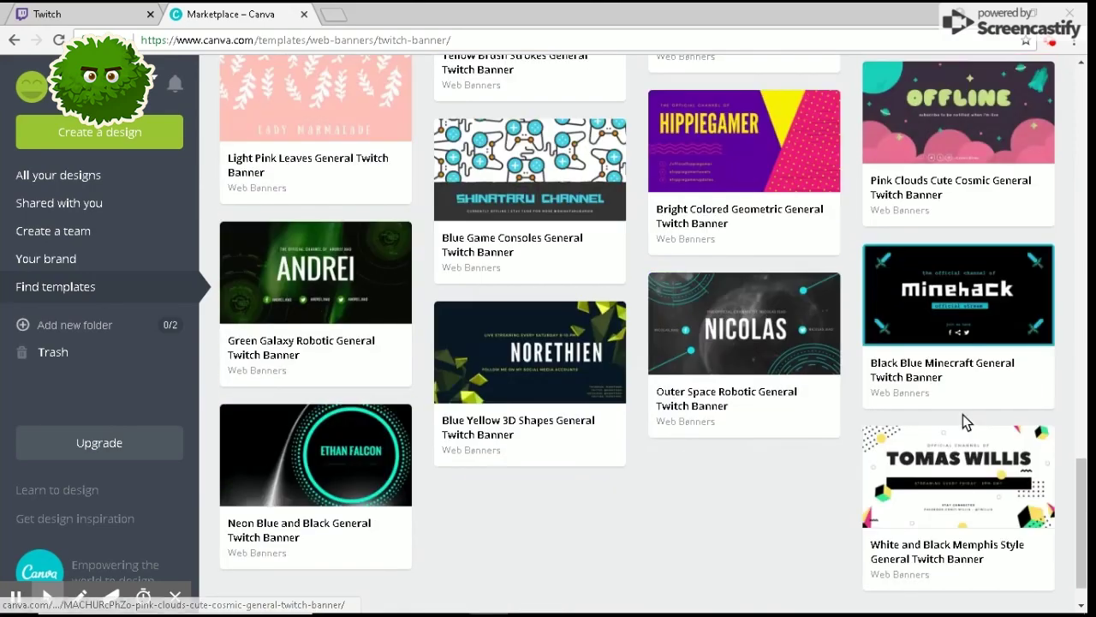
{"action": "scroll", "coordinate": [963, 412], "scroll_direction": "up", "scroll_amount": 20}
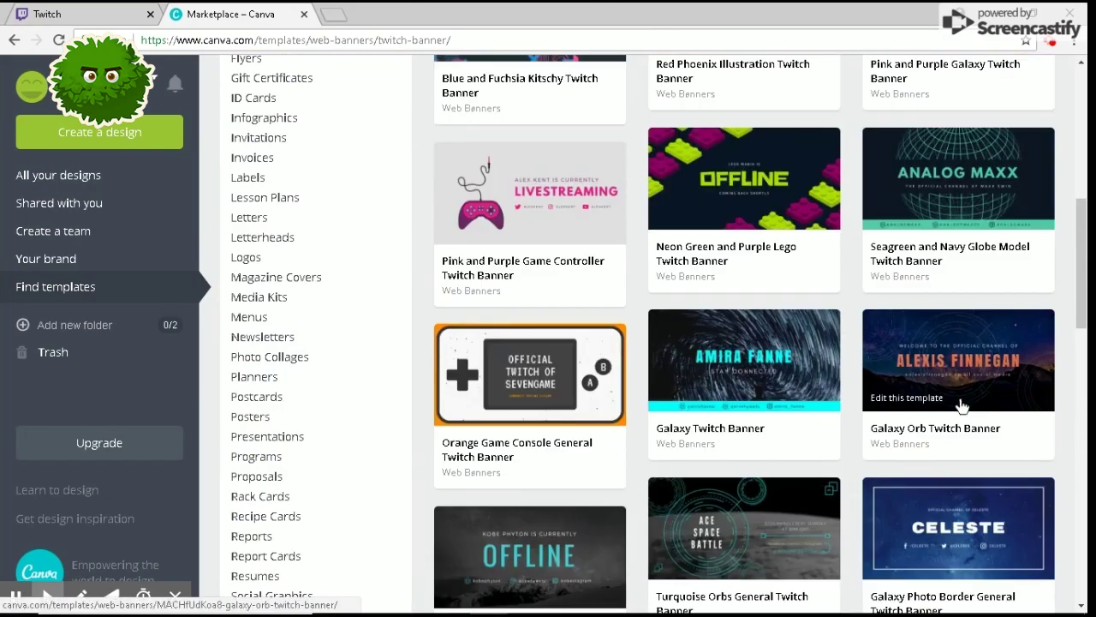
{"action": "scroll", "coordinate": [961, 399], "scroll_direction": "up", "scroll_amount": 2}
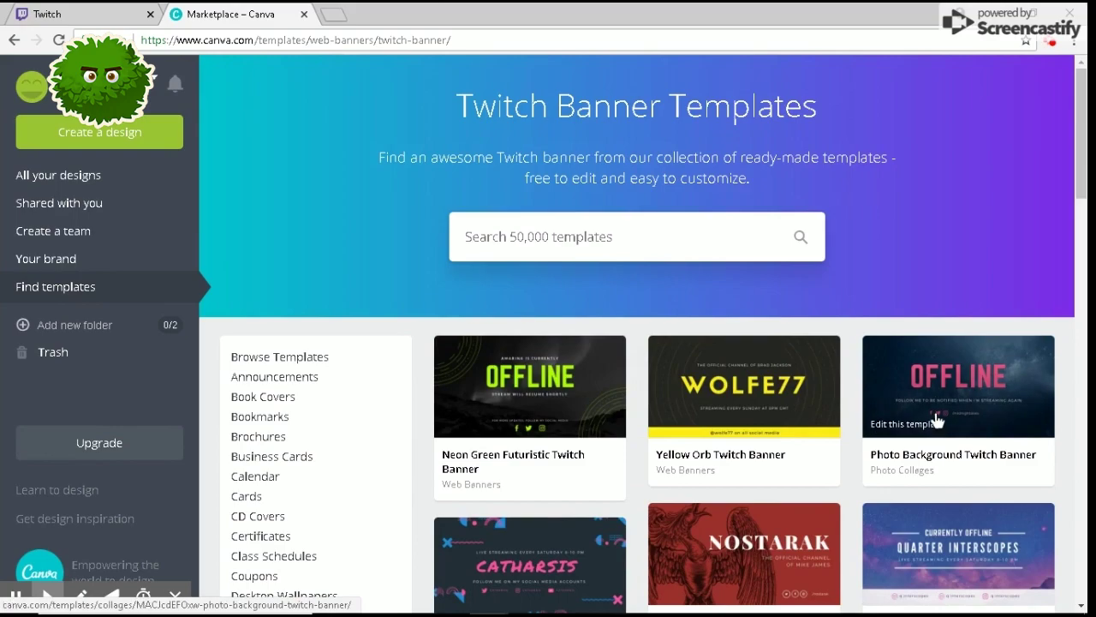
{"action": "scroll", "coordinate": [937, 412], "scroll_direction": "down", "scroll_amount": 3}
{"action": "scroll", "coordinate": [937, 412], "scroll_direction": "down", "scroll_amount": 7}
{"action": "scroll", "coordinate": [936, 412], "scroll_direction": "up", "scroll_amount": 10}
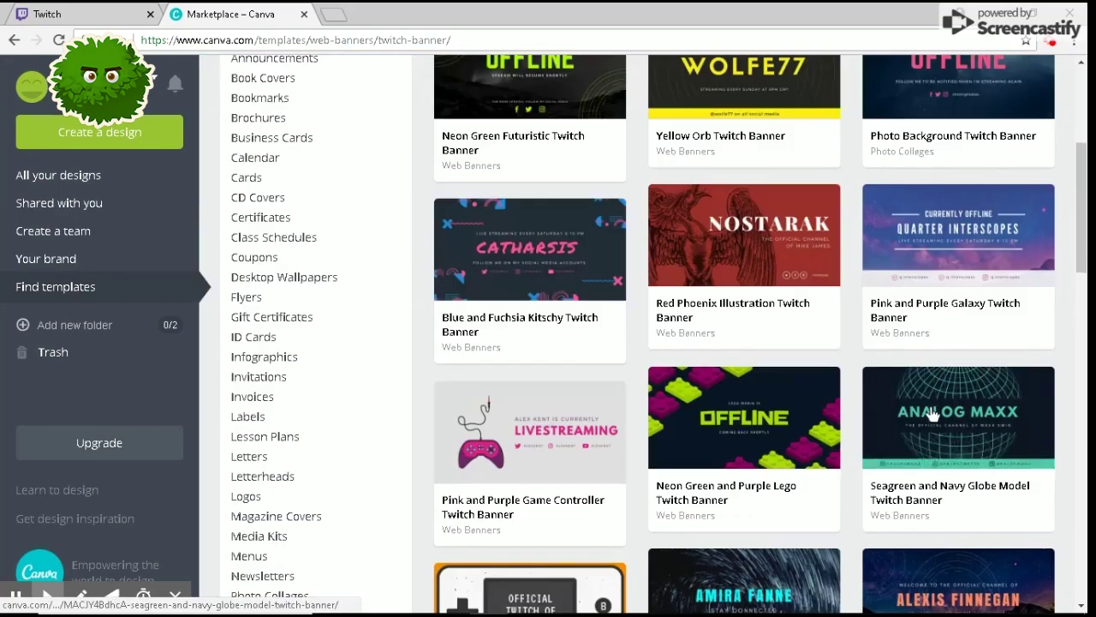
{"action": "left_click", "coordinate": [587, 404]}
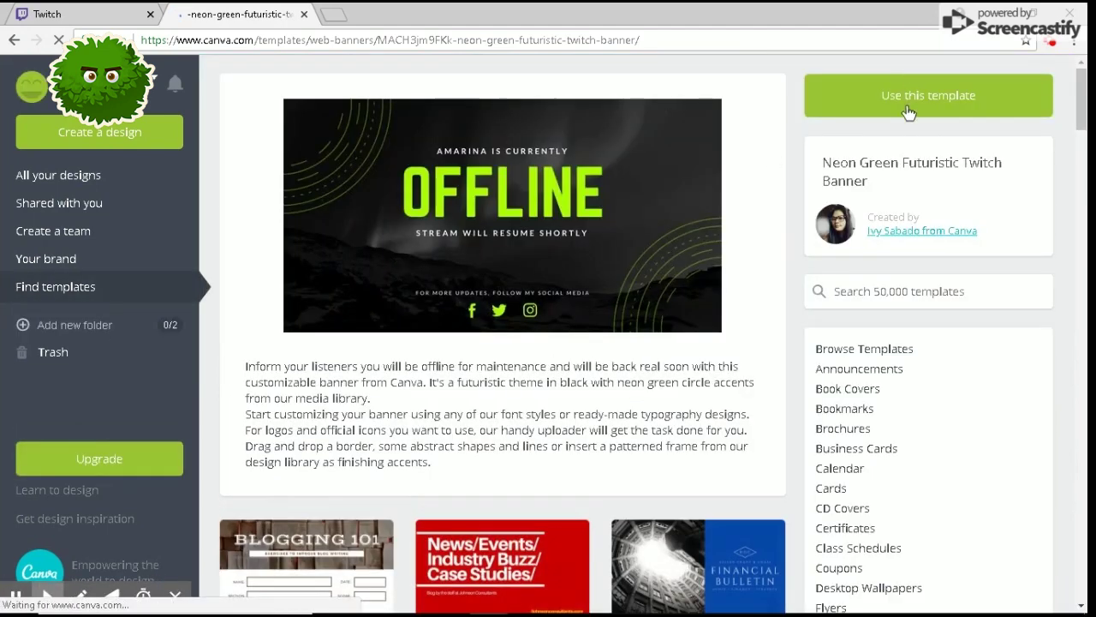
Step: Create an editable design from the Neon Green Futuristic Twitch Banner with 'Use this template'
{"action": "left_click", "coordinate": [908, 104]}
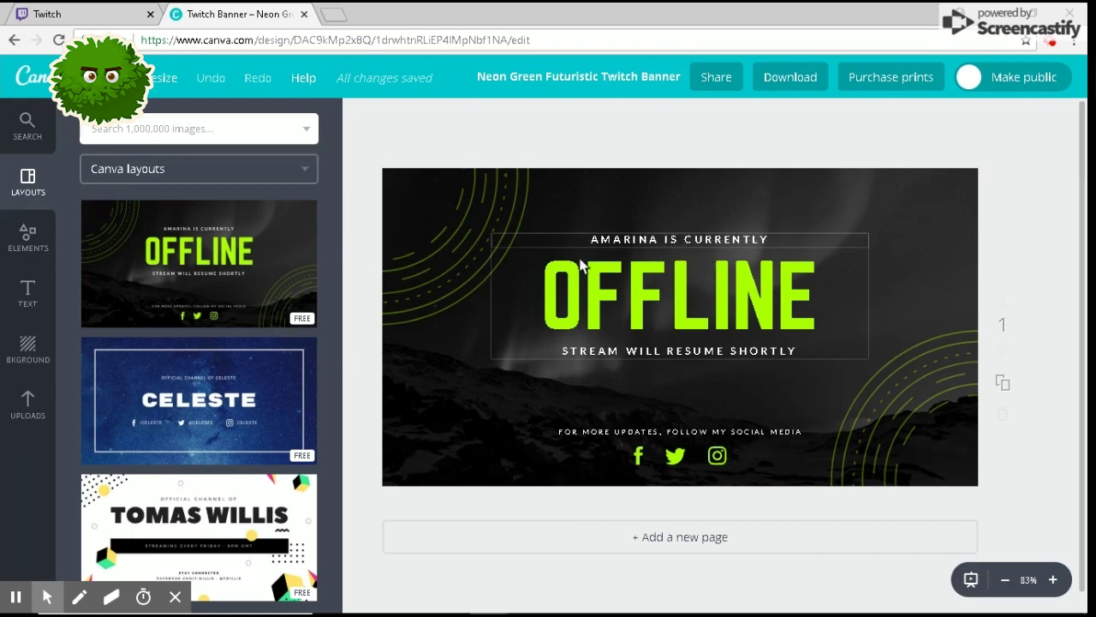
Step: Replace the OFFLINE page content with the starry-blue CELESTE layout
{"action": "left_click", "coordinate": [172, 392]}
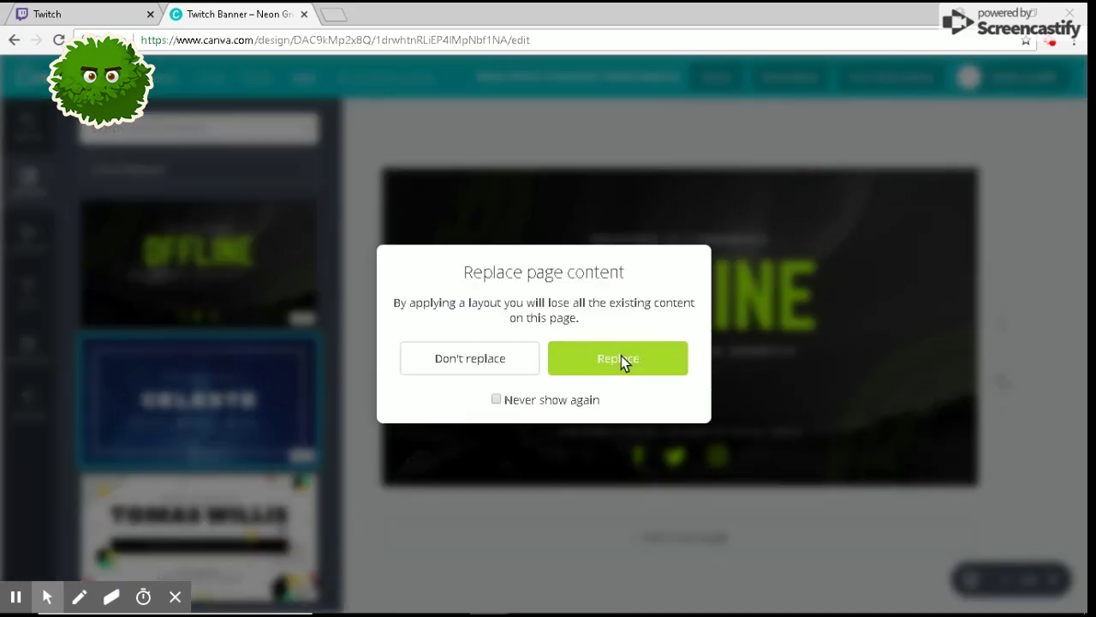
{"action": "left_click", "coordinate": [621, 360]}
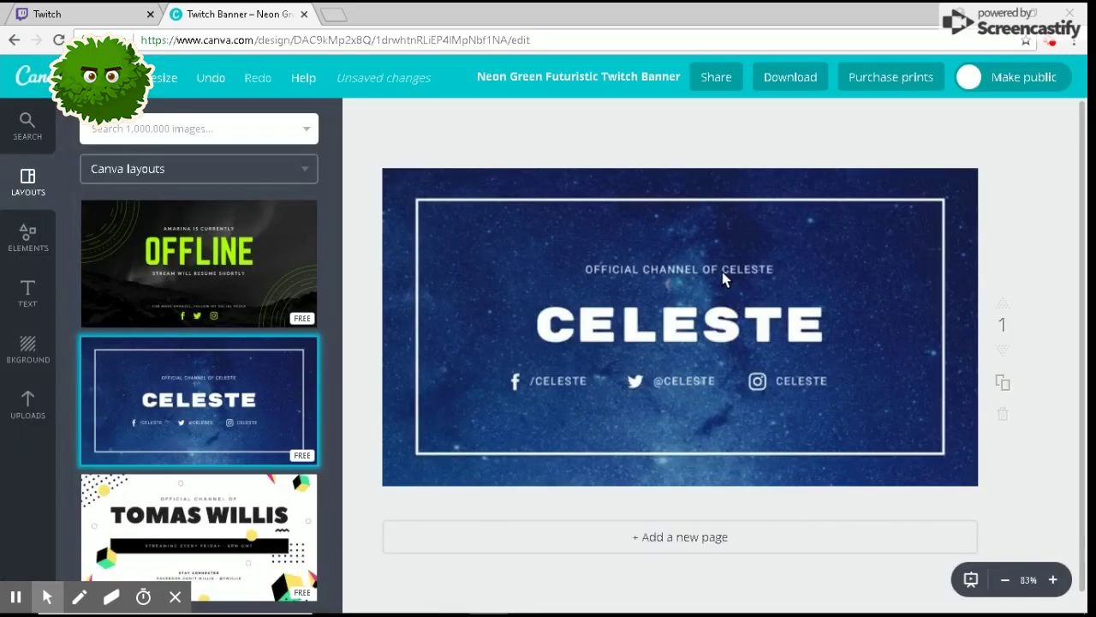
{"action": "left_click", "coordinate": [757, 272]}
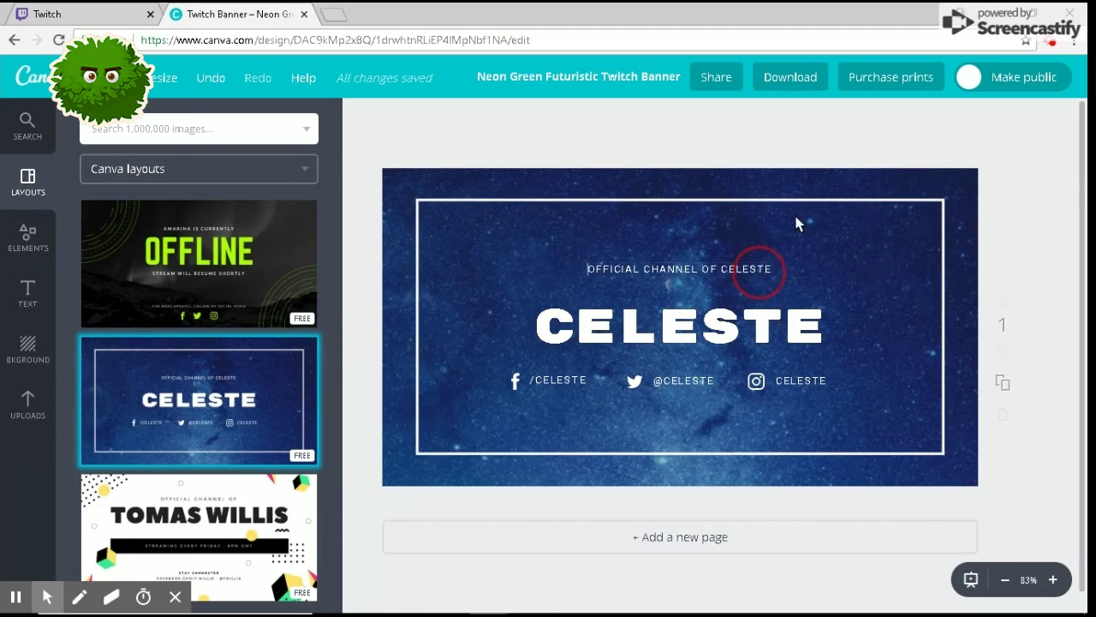
Step: Change the subtitle to read OFFICIAL CHANNEL OF XARTEKY
{"action": "left_click", "coordinate": [764, 272]}
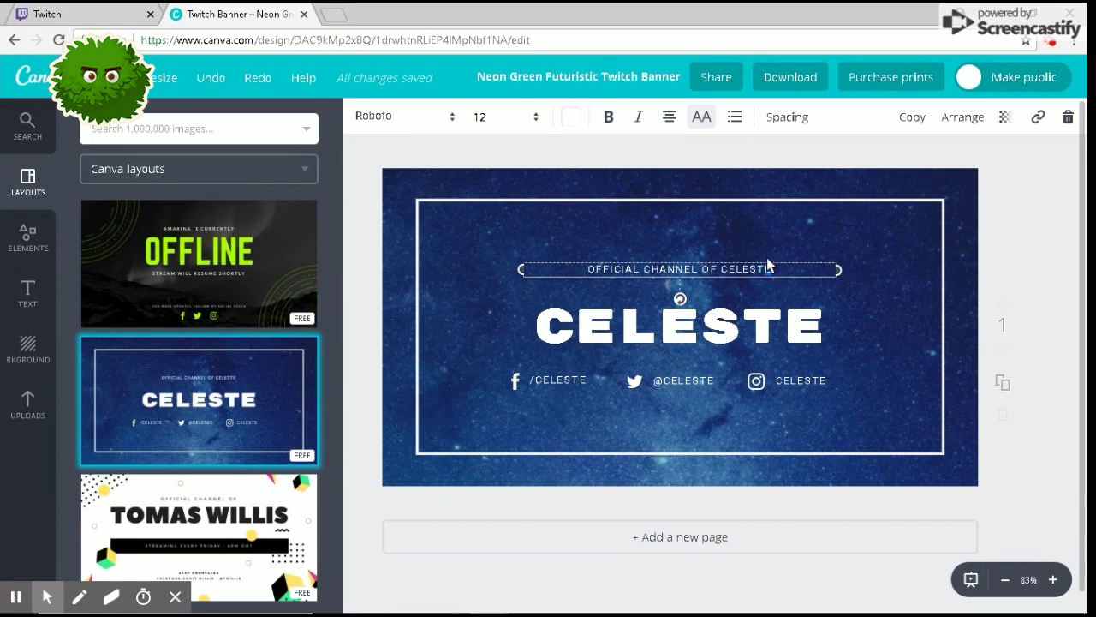
{"action": "left_click", "coordinate": [780, 273]}
{"action": "key", "text": "BackSpace"}
{"action": "key", "text": "BackSpace"}
{"action": "key", "text": "BackSpace"}
{"action": "key", "text": "BackSpace"}
{"action": "key", "text": "BackSpace"}
{"action": "key", "text": "BackSpace"}
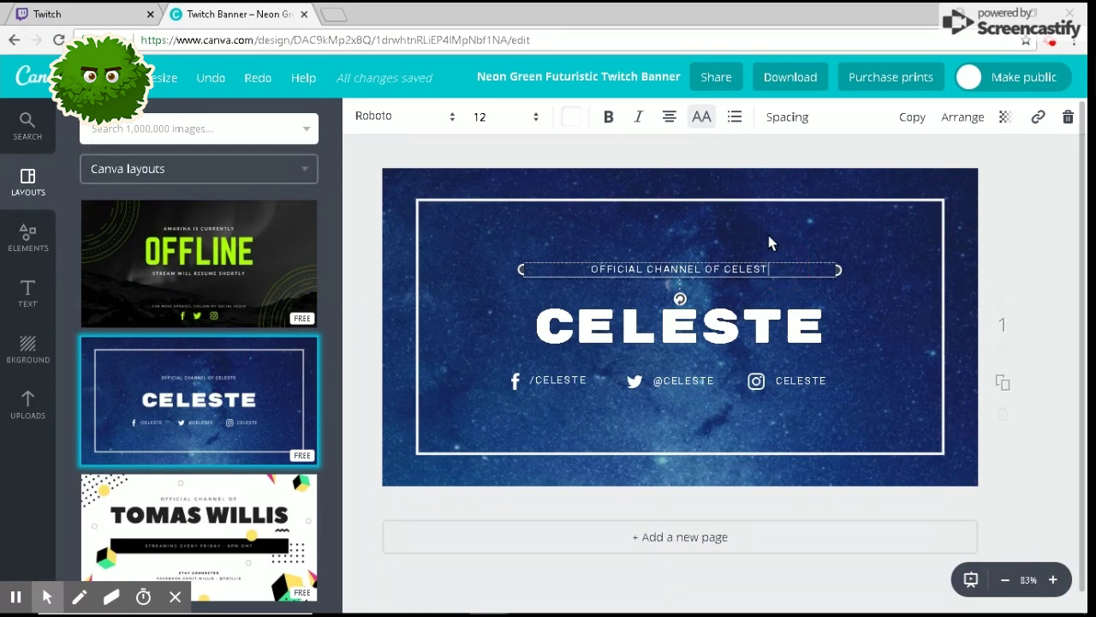
{"action": "key", "text": "BackSpace"}
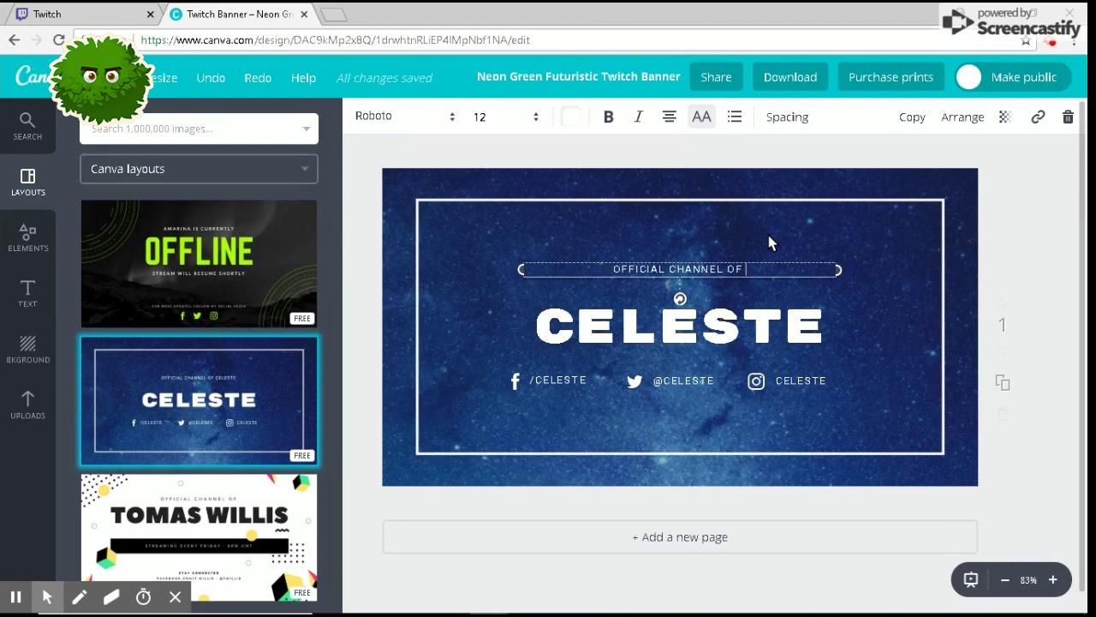
{"action": "type", "text": "XARTEKY"}
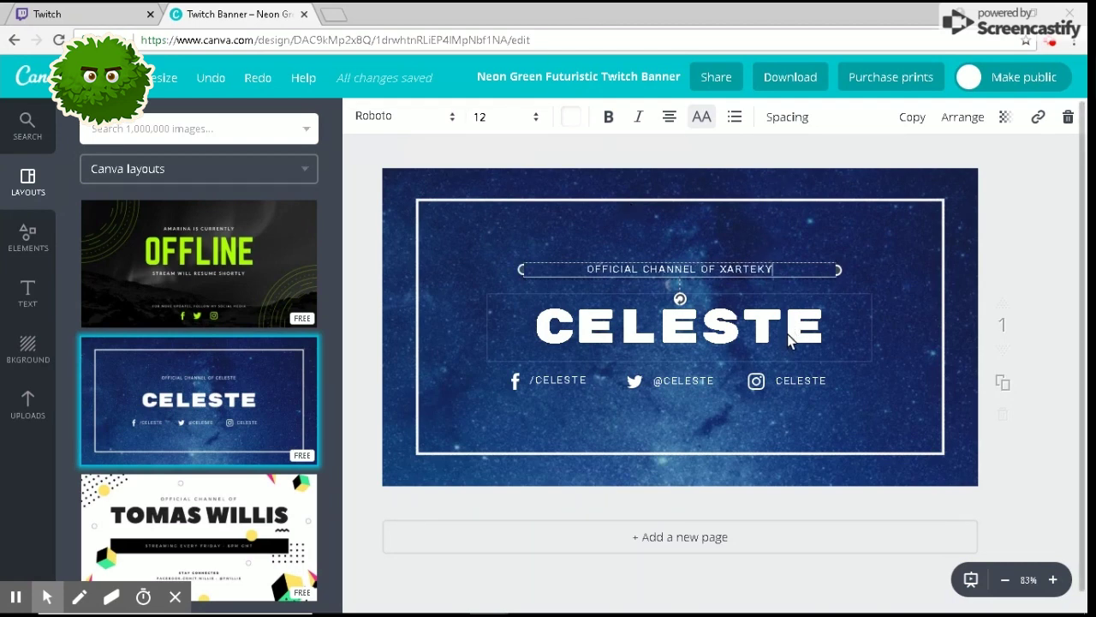
Step: Replace the large CELESTE heading with XARTEKY
{"action": "left_click", "coordinate": [822, 327]}
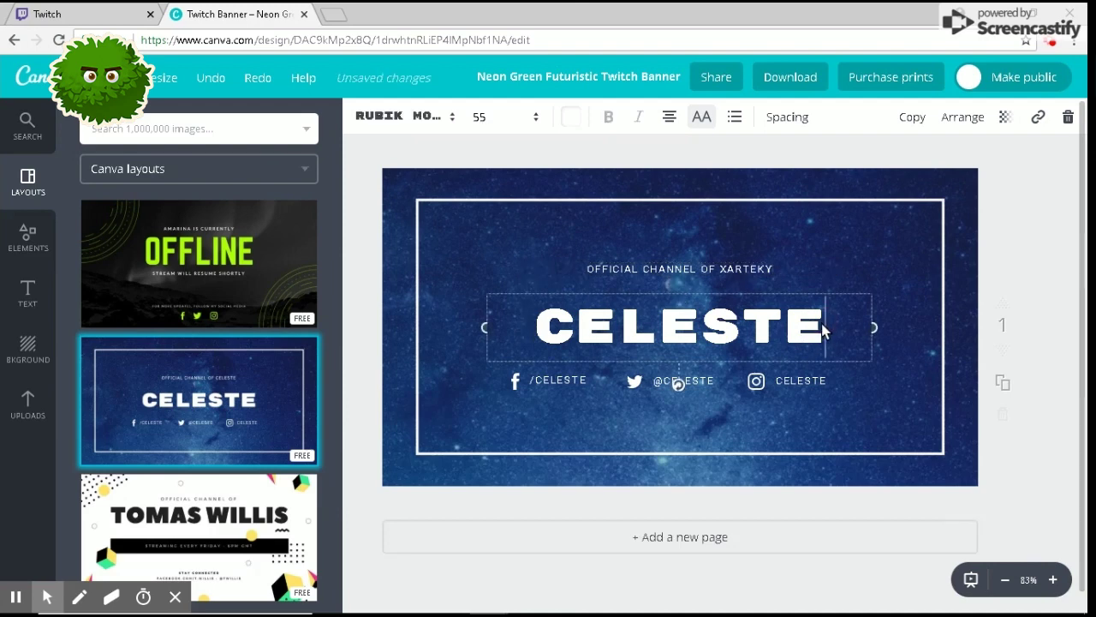
{"action": "key", "text": "BackSpace"}
{"action": "key", "text": "BackSpace"}
{"action": "key", "text": "BackSpace"}
{"action": "key", "text": "BackSpace"}
{"action": "key", "text": "BackSpace"}
{"action": "key", "text": "BackSpace"}
{"action": "key", "text": "BackSpace"}
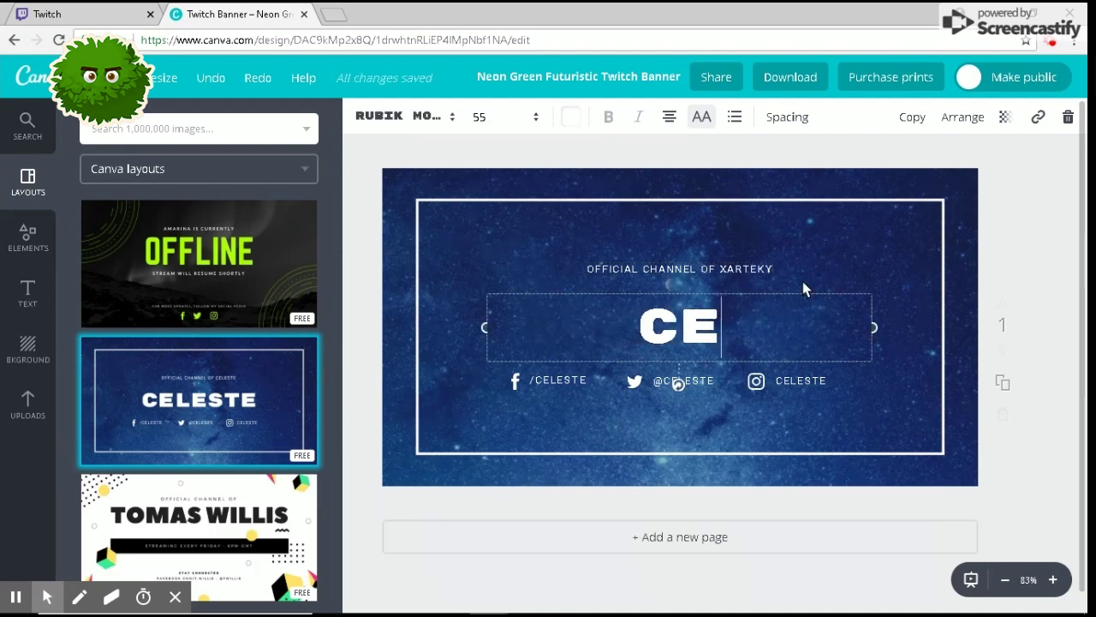
{"action": "type", "text": "XAT"}
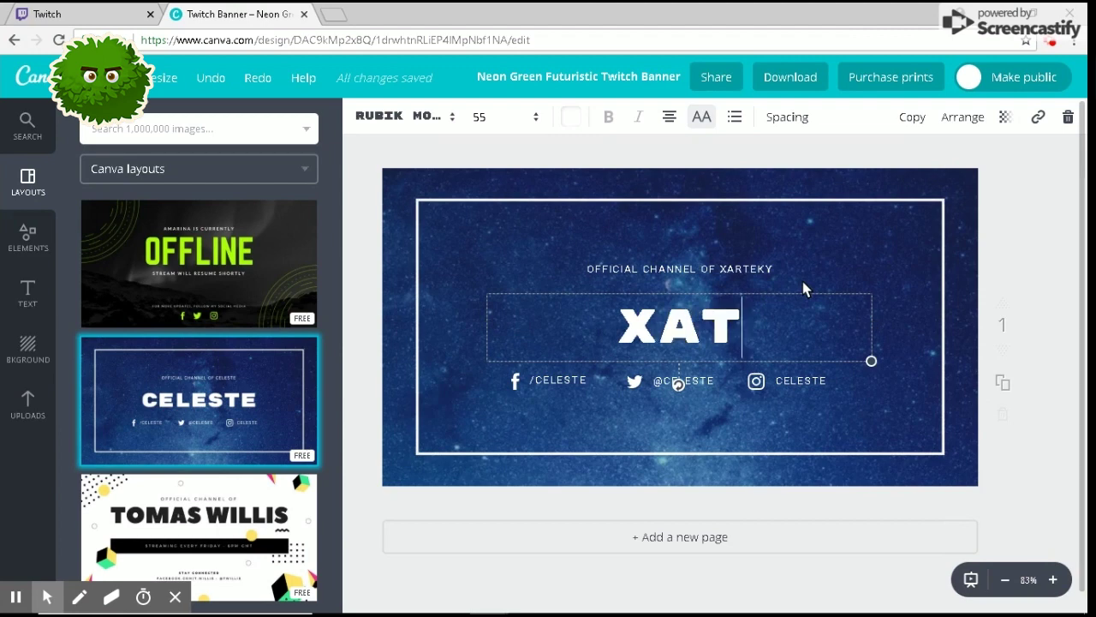
{"action": "key", "text": "BackSpace"}
{"action": "type", "text": "RTEKY"}
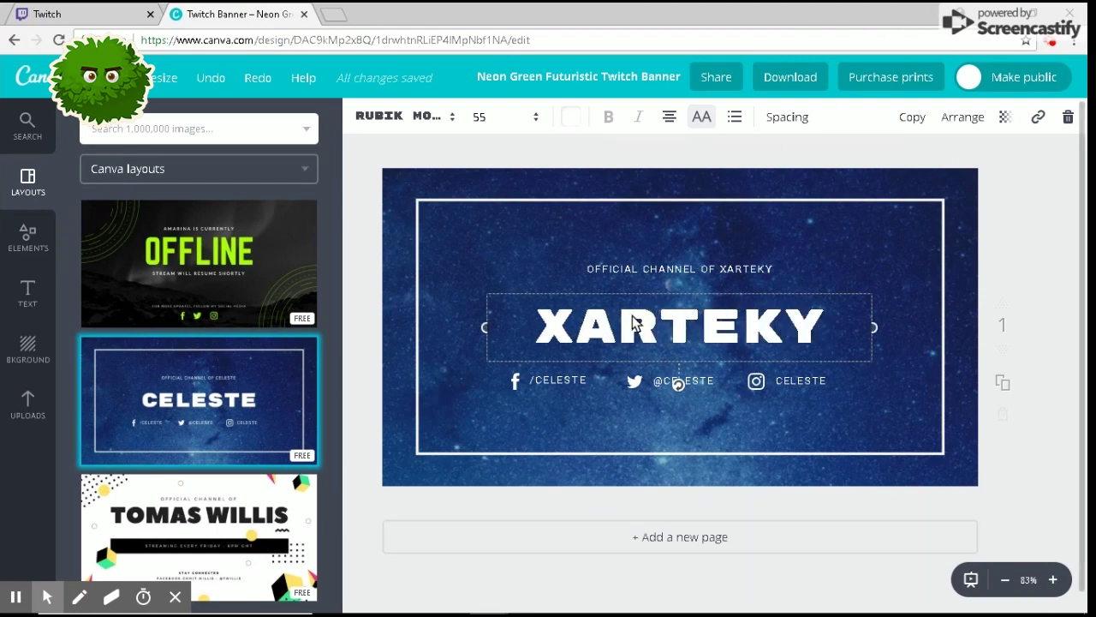
Step: Delete the Facebook icon and its /CELESTE handle text from the banner
{"action": "left_click", "coordinate": [518, 385]}
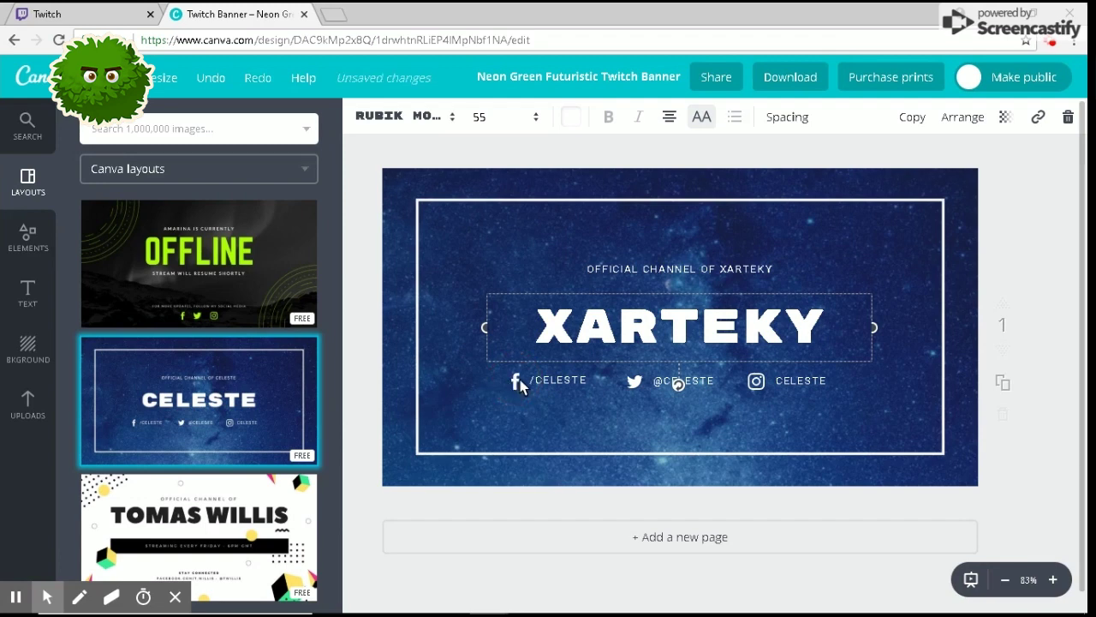
{"action": "left_click", "coordinate": [518, 387]}
{"action": "left_click", "coordinate": [516, 387]}
{"action": "key", "text": "Delete"}
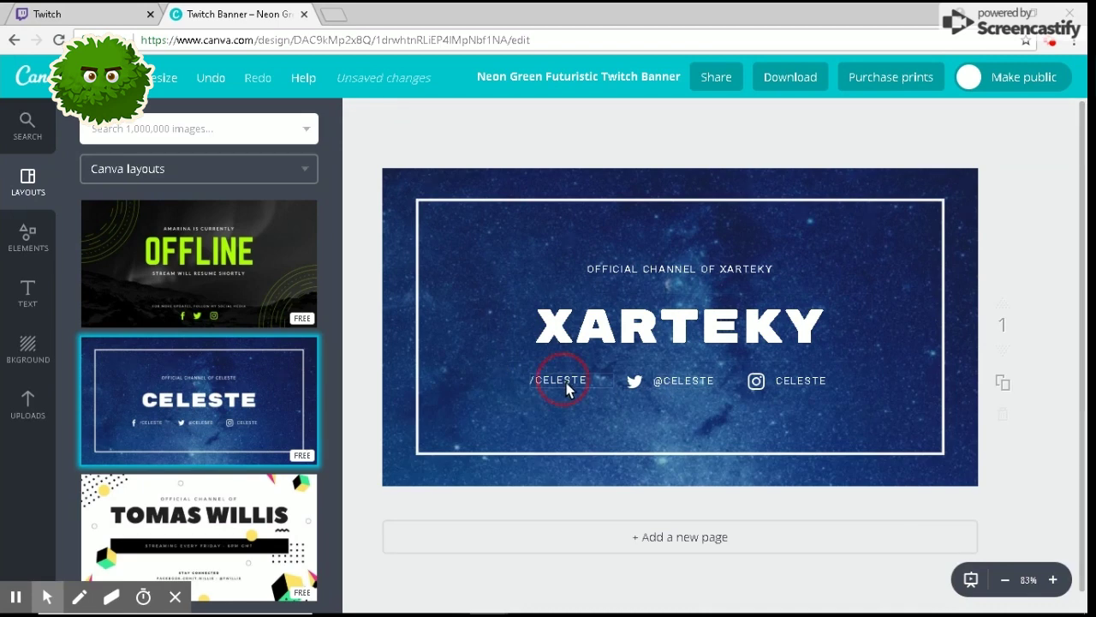
{"action": "left_click", "coordinate": [567, 387]}
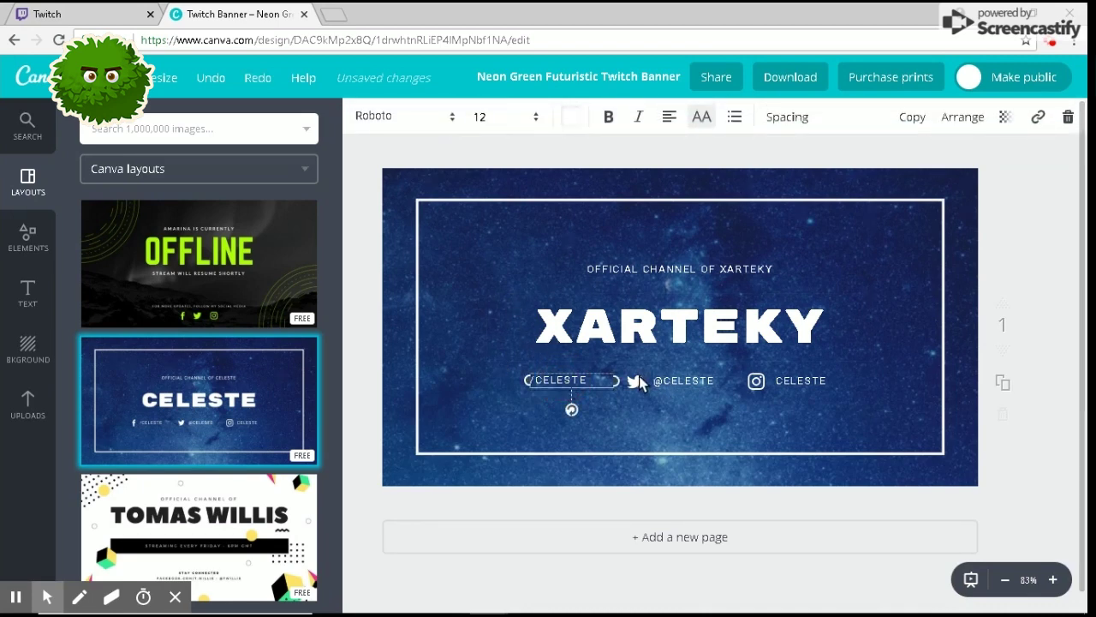
{"action": "key", "text": "BackSpace"}
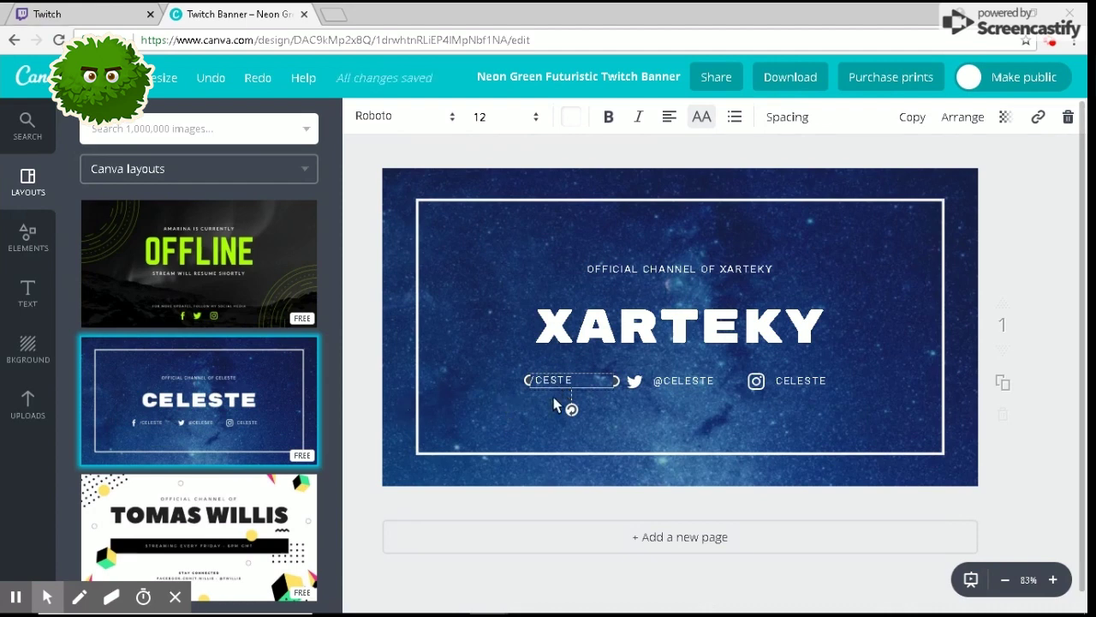
{"action": "left_click_drag", "start_coordinate": [614, 381], "coordinate": [522, 382]}
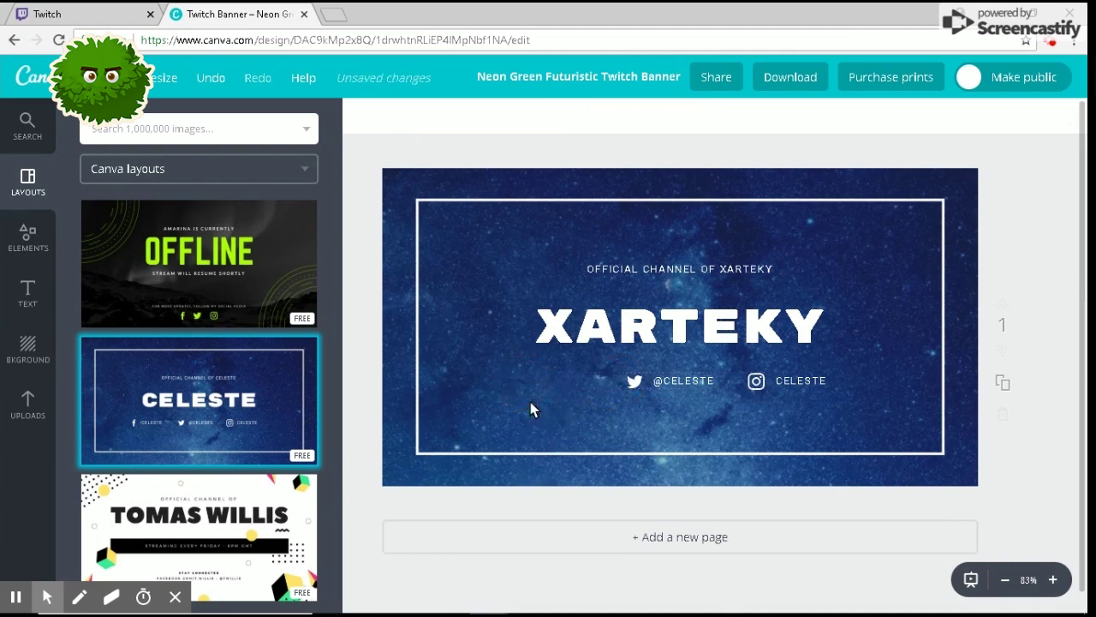
{"action": "key", "text": "Delete"}
Step: Shift the Twitter and Instagram icons and their handles left to close the gap
{"action": "left_click_drag", "start_coordinate": [634, 383], "coordinate": [549, 382]}
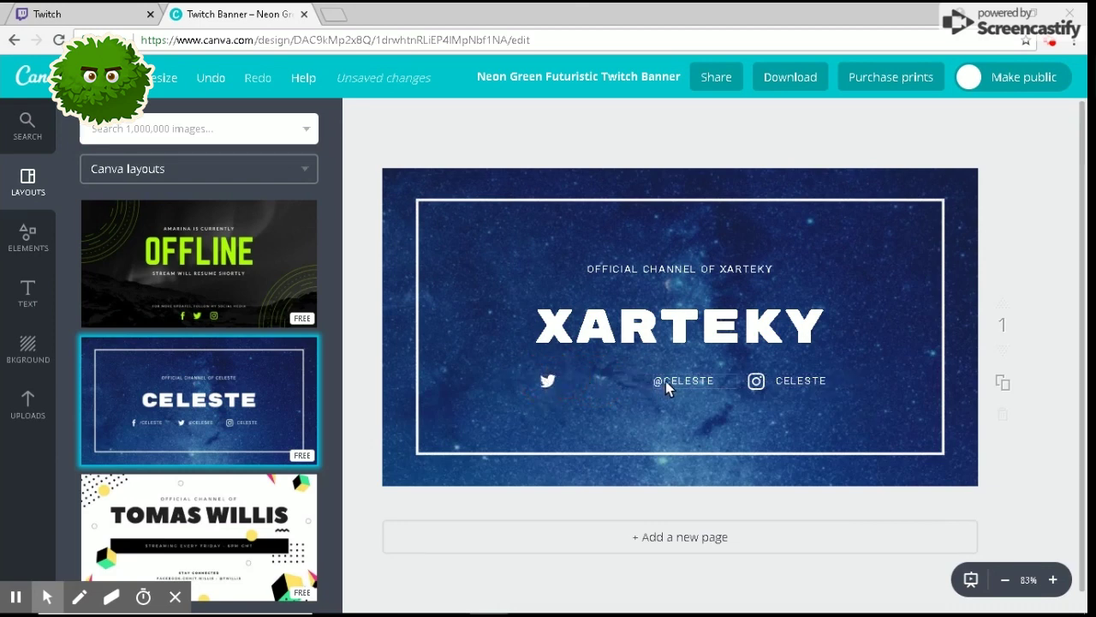
{"action": "left_click_drag", "start_coordinate": [665, 381], "coordinate": [585, 382]}
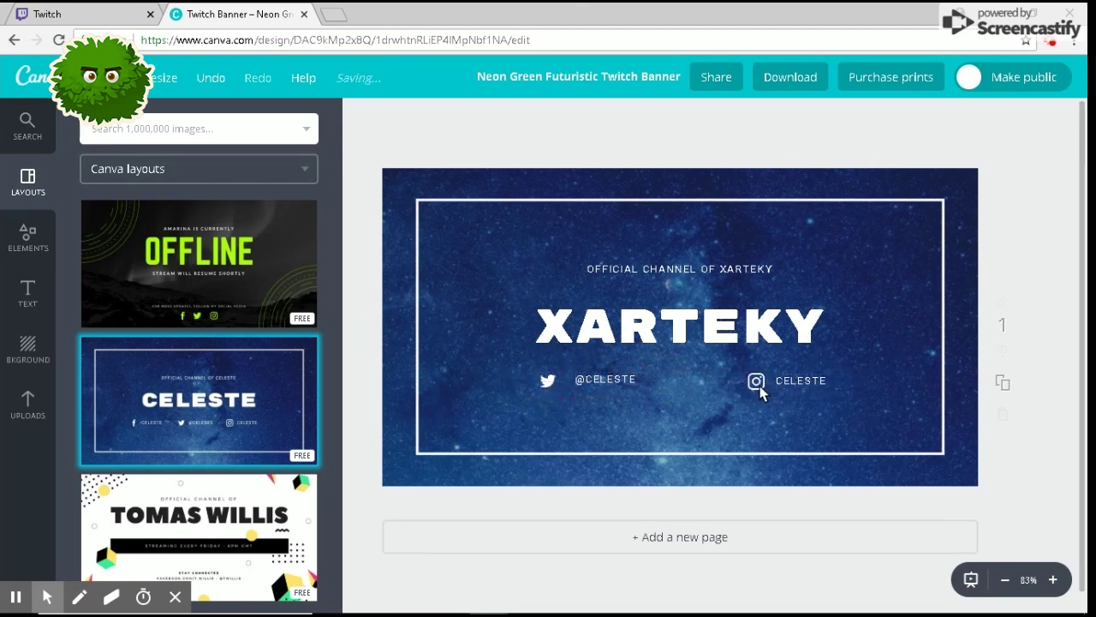
{"action": "left_click_drag", "start_coordinate": [759, 381], "coordinate": [698, 381]}
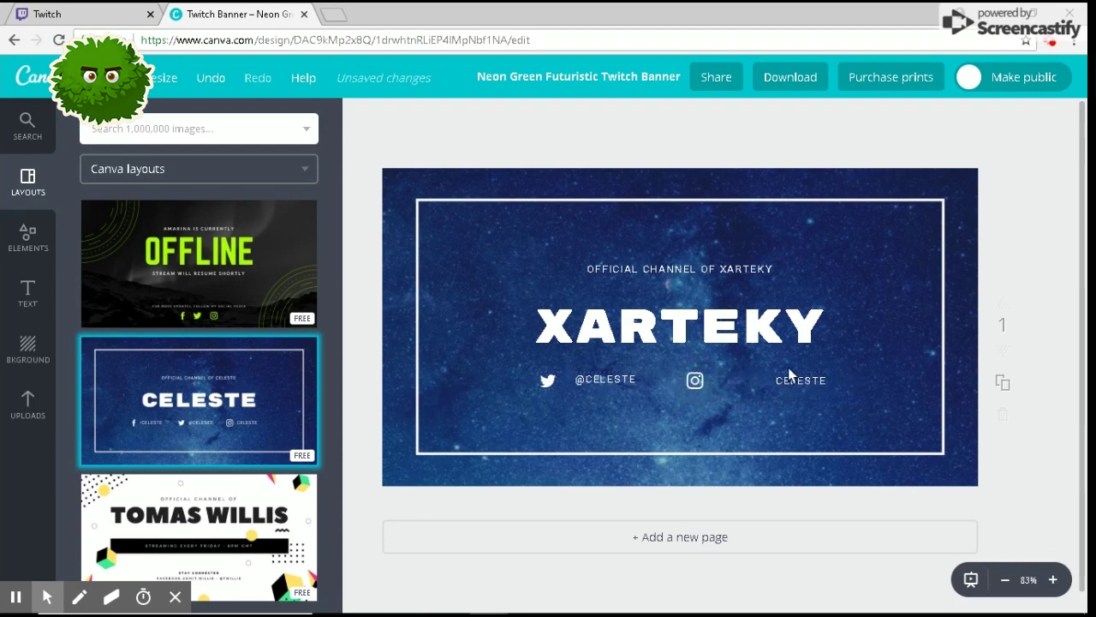
{"action": "left_click_drag", "start_coordinate": [796, 382], "coordinate": [741, 382]}
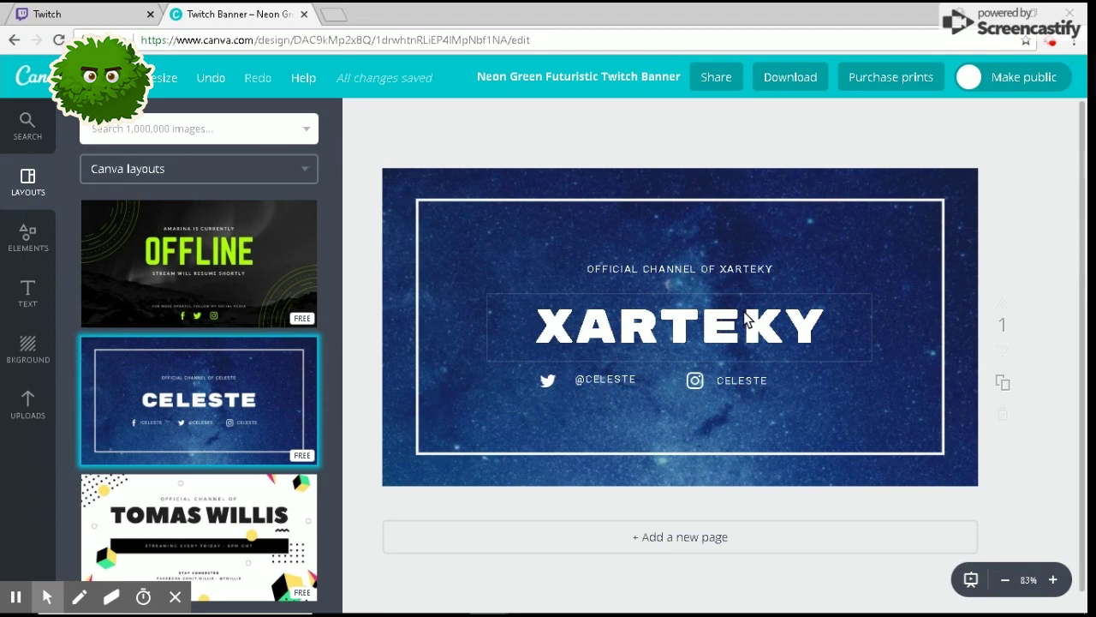
{"action": "left_click", "coordinate": [737, 384]}
{"action": "left_click_drag", "start_coordinate": [738, 386], "coordinate": [735, 383]}
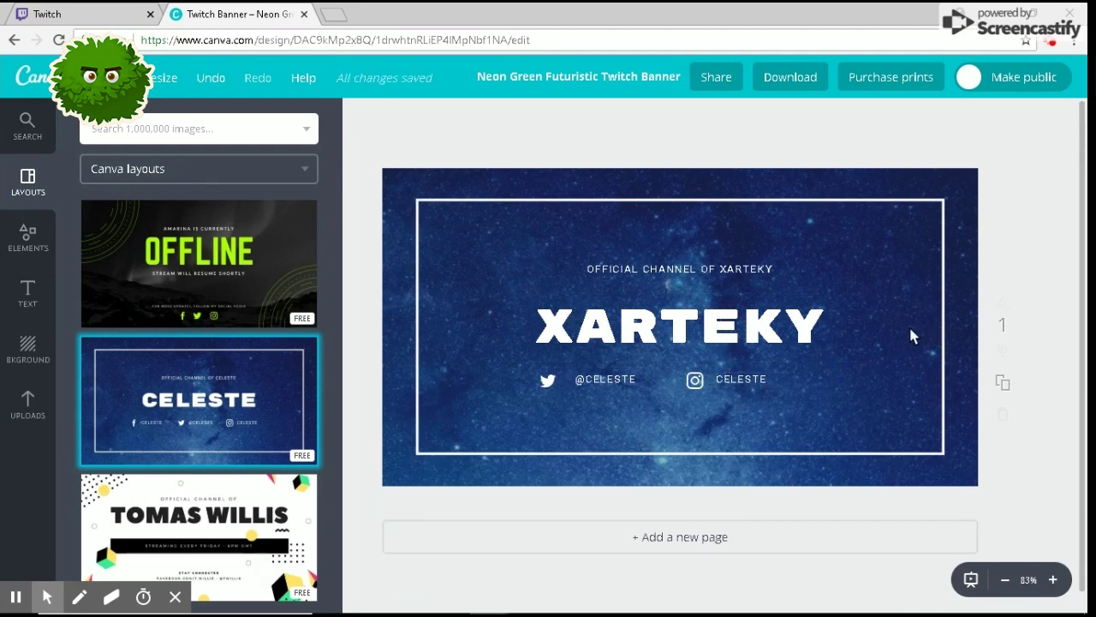
{"action": "left_click", "coordinate": [628, 382]}
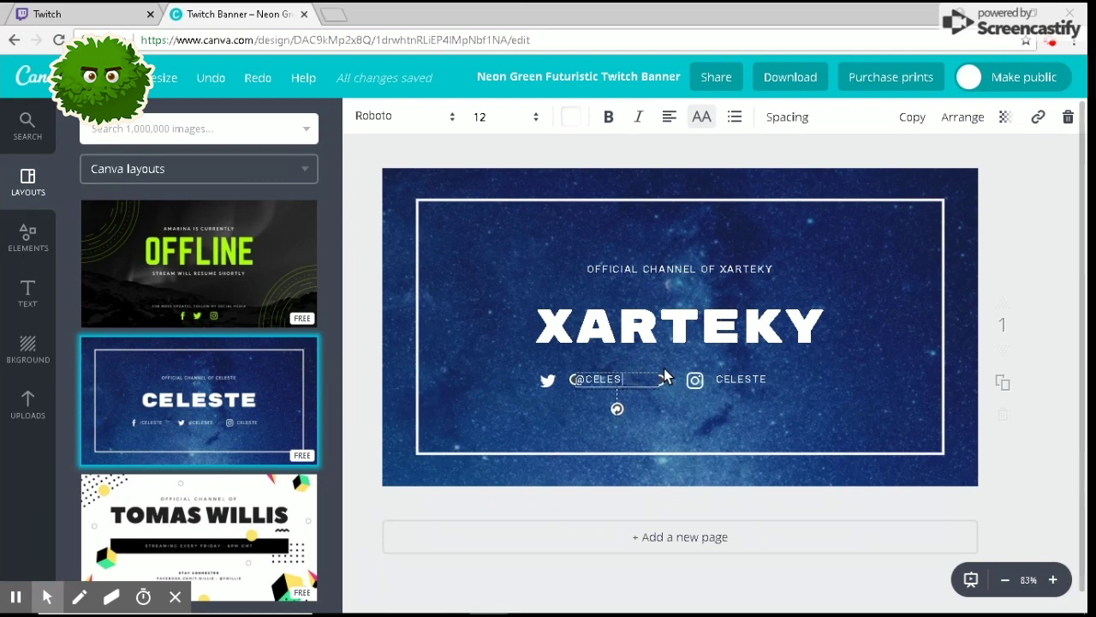
{"action": "type", "text": "XARTEKY"}
{"action": "left_click", "coordinate": [776, 380]}
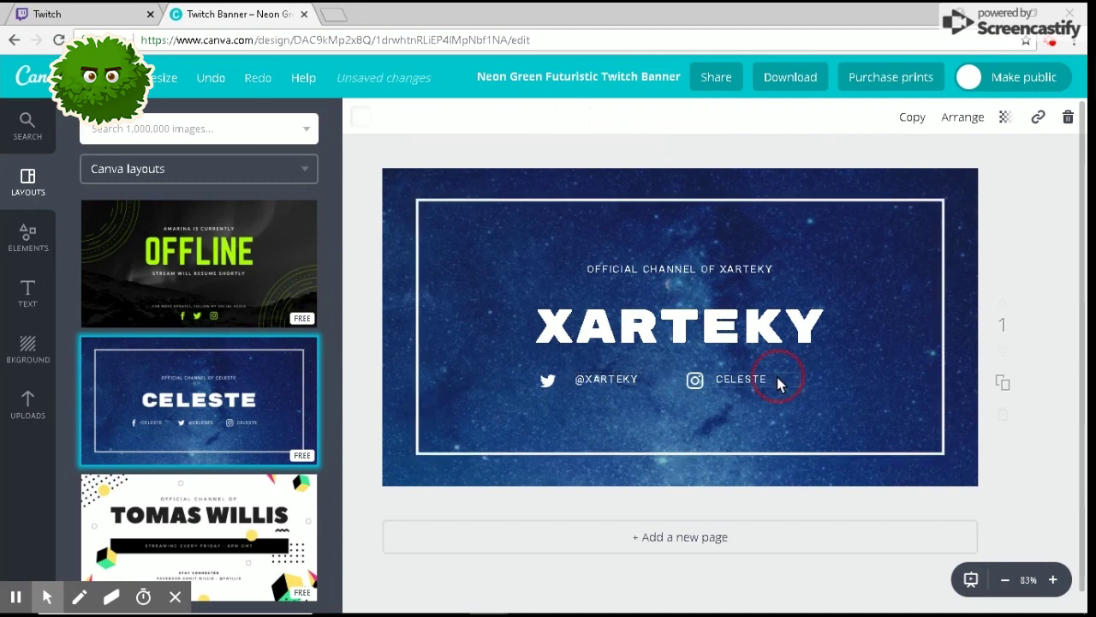
Step: Change the Instagram handle text from CELESTE to XARTEKY
{"action": "left_click", "coordinate": [776, 379]}
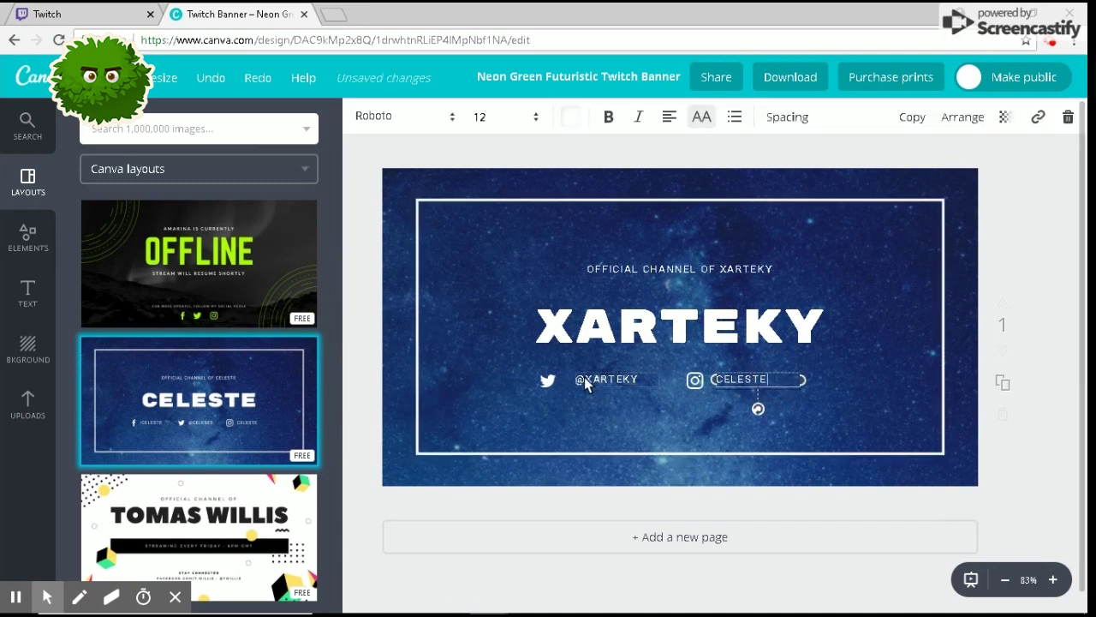
{"action": "key", "text": "BackSpace"}
{"action": "key", "text": "BackSpace"}
{"action": "key", "text": "BackSpace"}
{"action": "key", "text": "BackSpace"}
{"action": "key", "text": "BackSpace"}
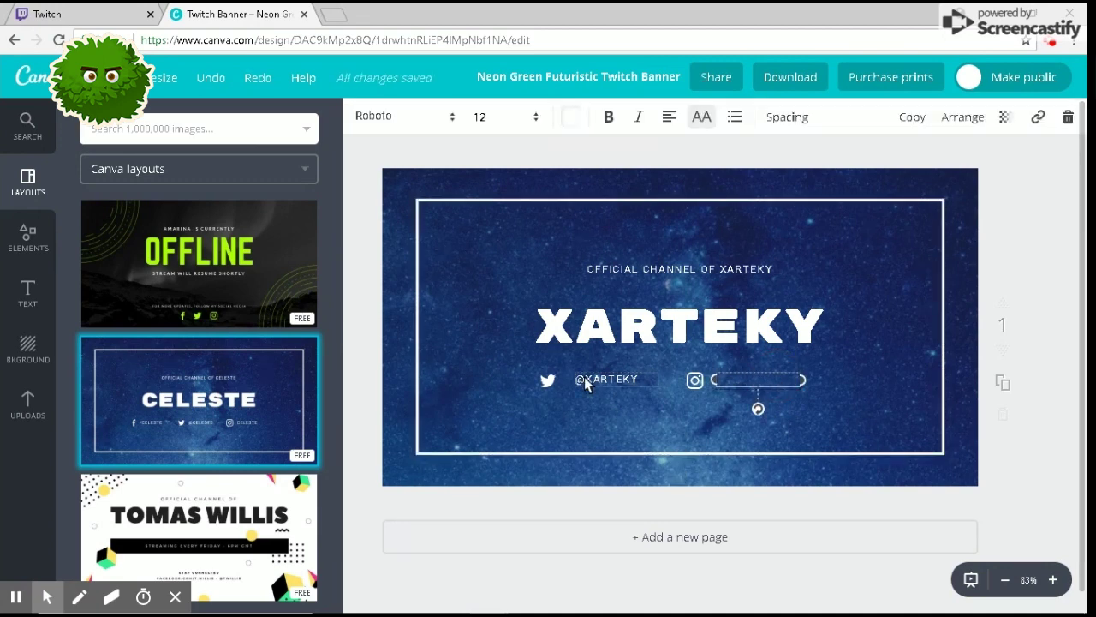
{"action": "type", "text": "XARTEKY"}
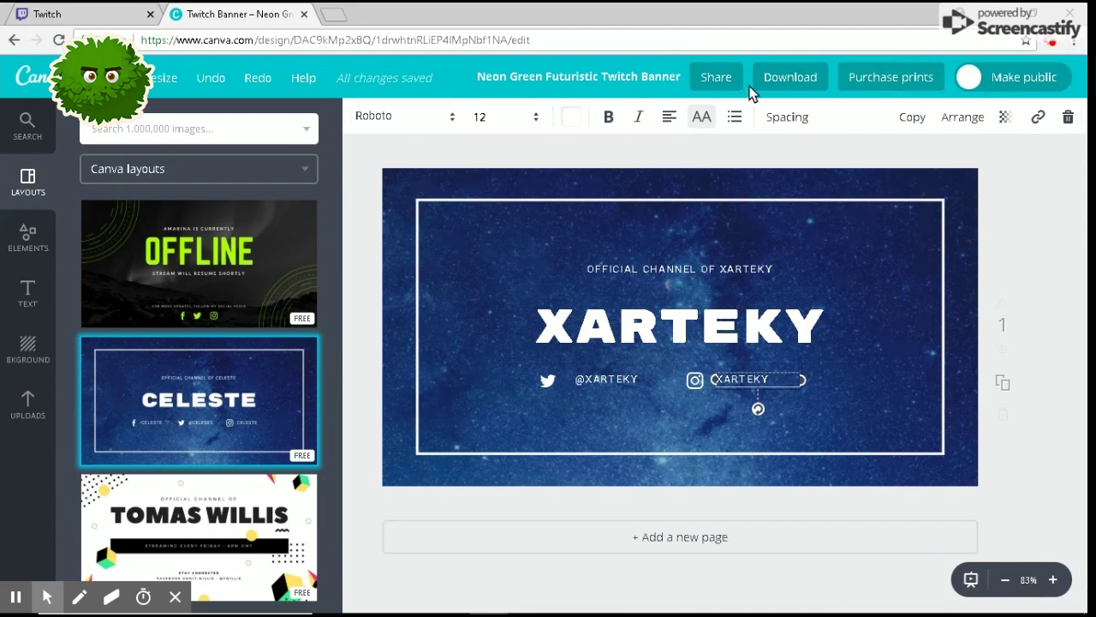
{"action": "left_click", "coordinate": [767, 76]}
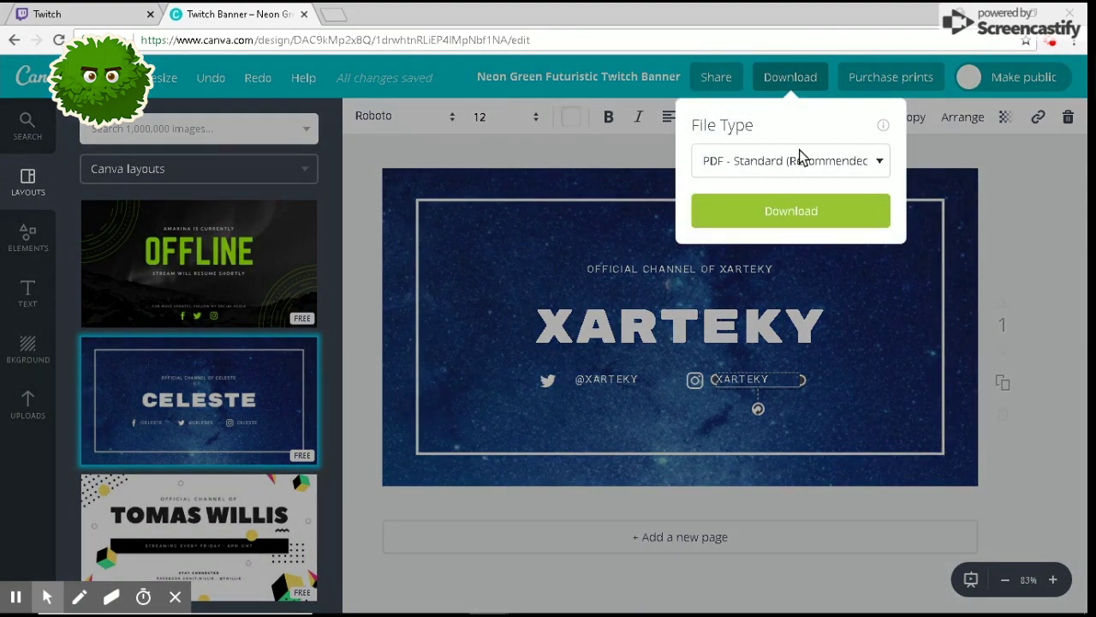
Step: Choose PNG as the download file type, then switch to the Twitch settings tab
{"action": "left_click", "coordinate": [848, 164]}
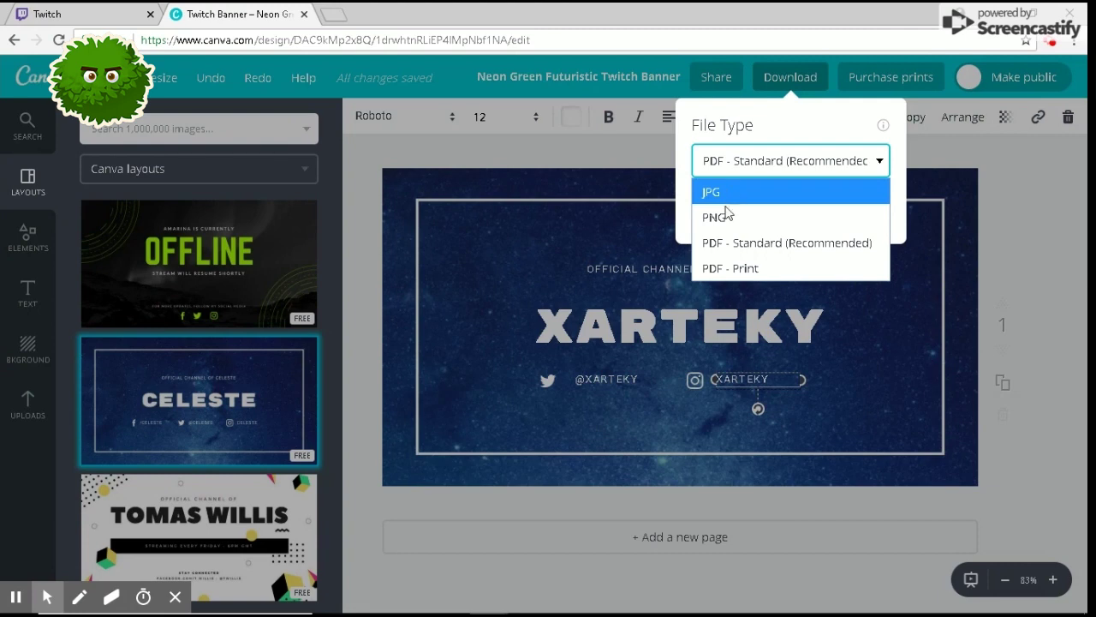
{"action": "left_click", "coordinate": [750, 220]}
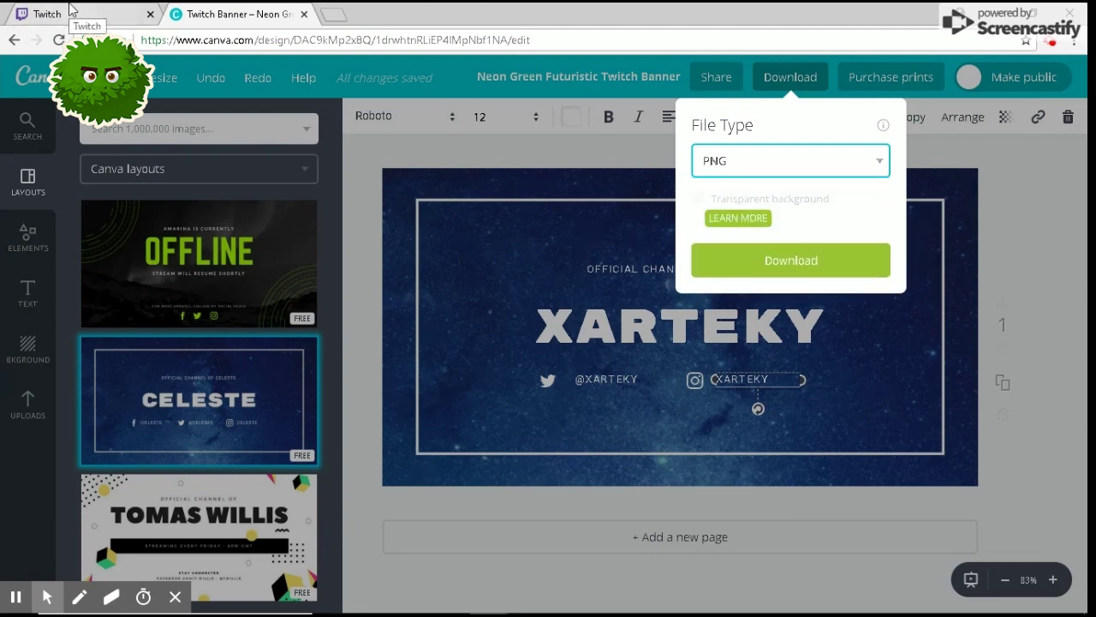
{"action": "left_click", "coordinate": [13, 19]}
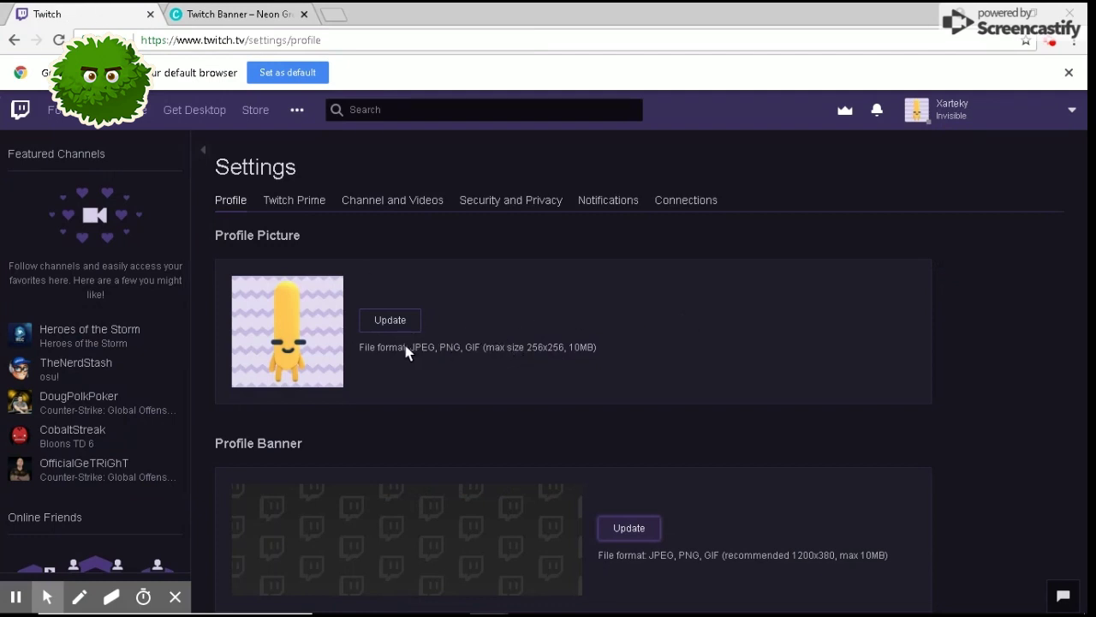
Step: Check Twitch's accepted profile banner formats, then return to the Canva tab
{"action": "mouse_move", "coordinate": [411, 347]}
{"action": "left_mouse_down"}
{"action": "mouse_move", "coordinate": [440, 351]}
{"action": "mouse_move", "coordinate": [421, 353]}
{"action": "left_mouse_up"}
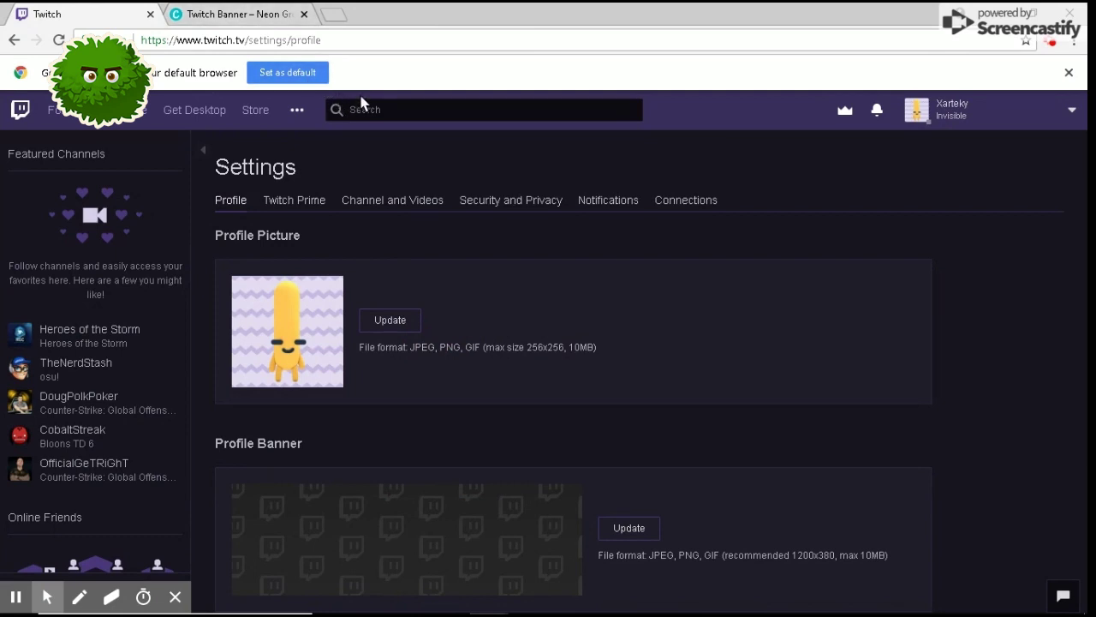
{"action": "left_click", "coordinate": [235, 15]}
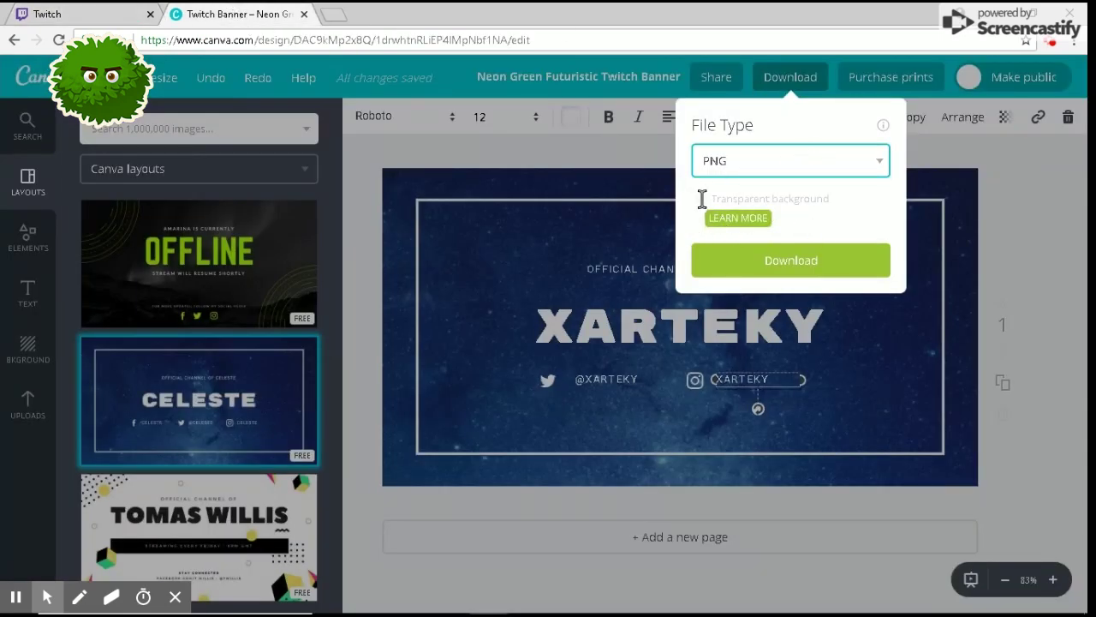
Step: Download the XARTEKY banner as PNG, close the invite prompt, and place the file on the desktop
{"action": "left_click", "coordinate": [840, 259]}
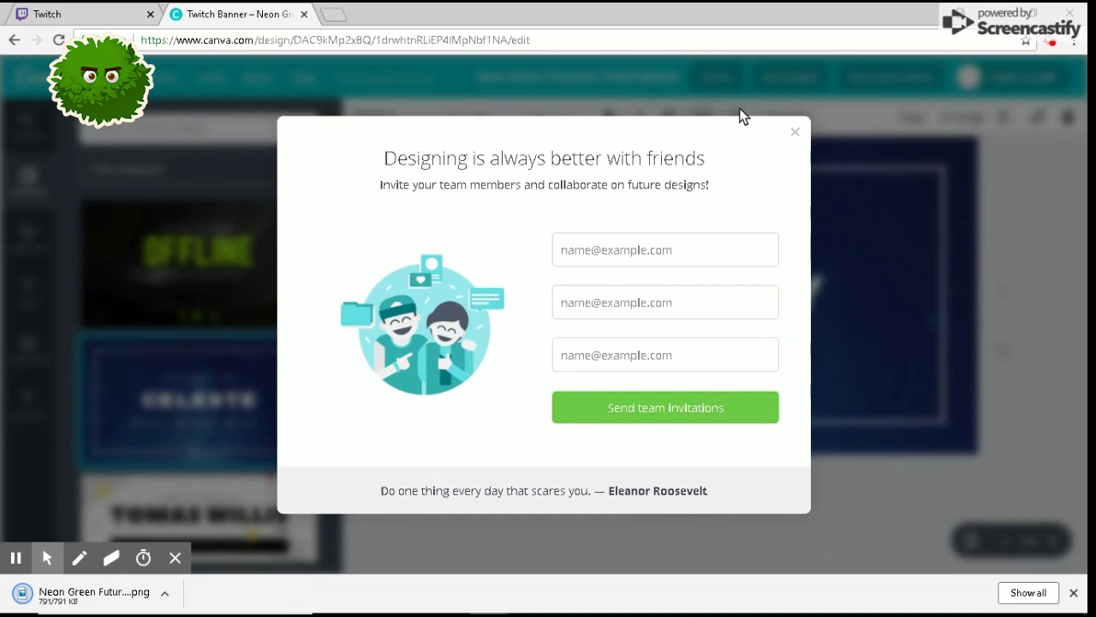
{"action": "left_click", "coordinate": [793, 131]}
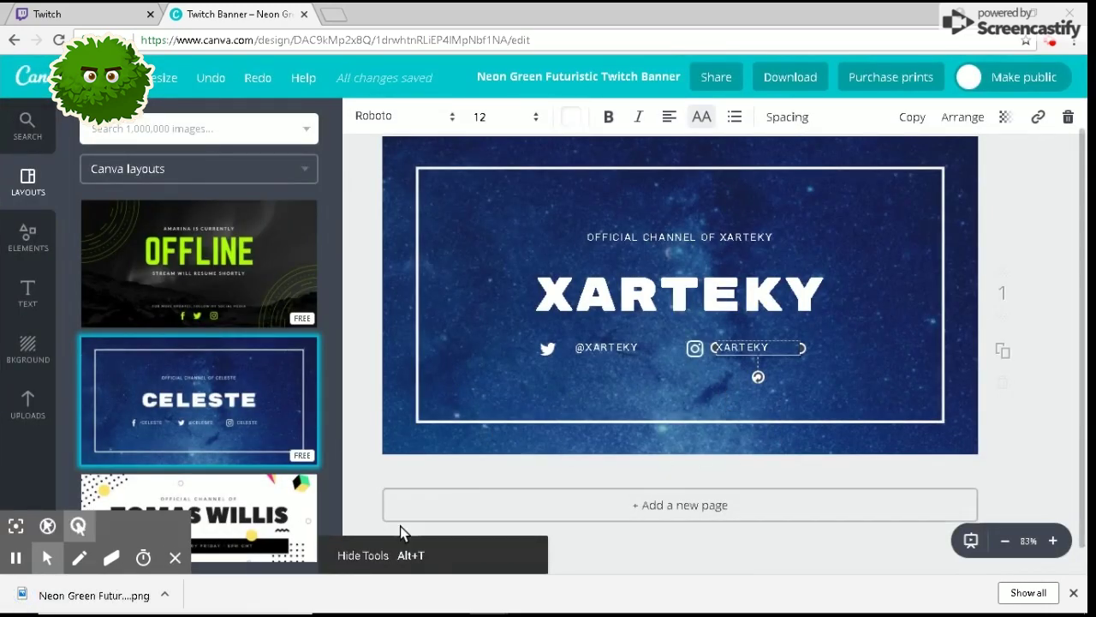
{"action": "left_click_drag", "start_coordinate": [90, 604], "coordinate": [523, 337]}
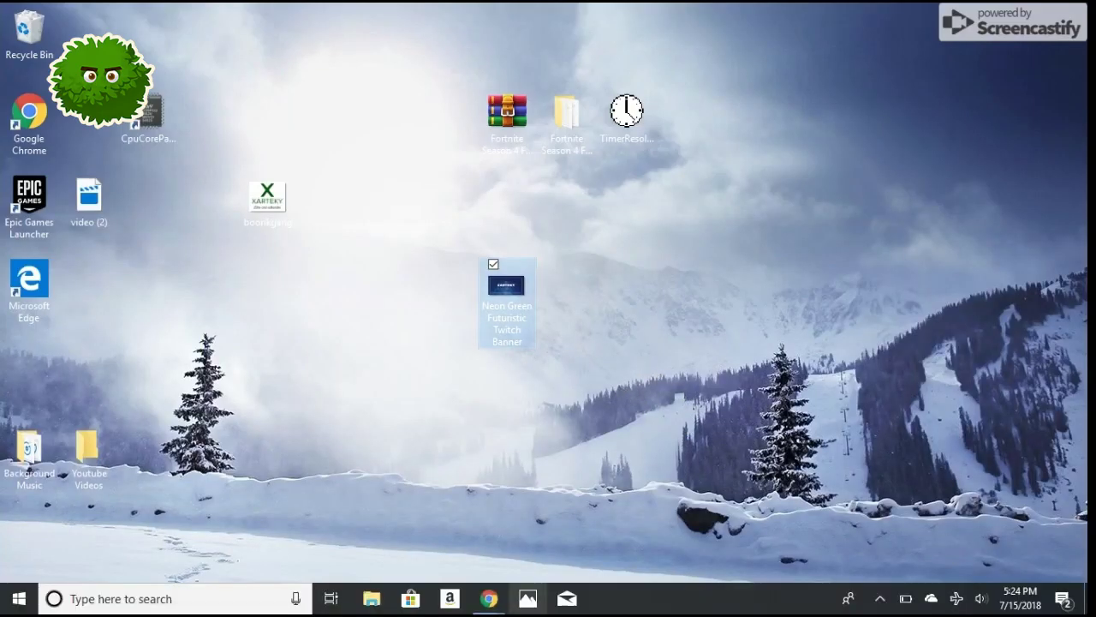
{"action": "left_click", "coordinate": [489, 598]}
{"action": "left_click", "coordinate": [437, 567]}
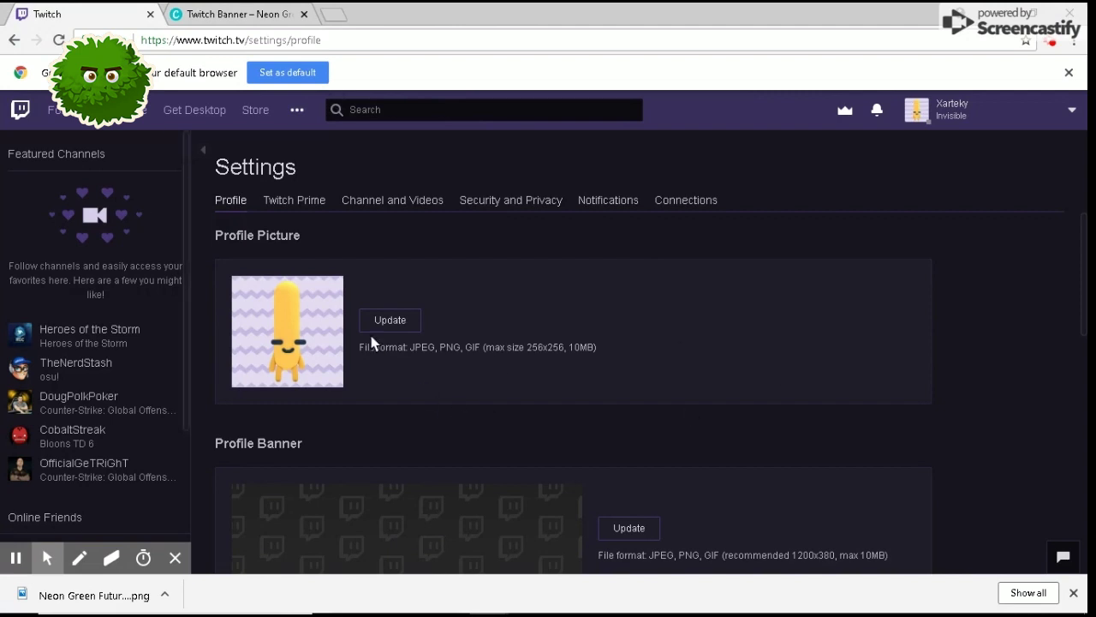
Step: Upload the Neon Green Futuristic Twitch Banner image file as the new Profile Banner
{"action": "left_click", "coordinate": [622, 525]}
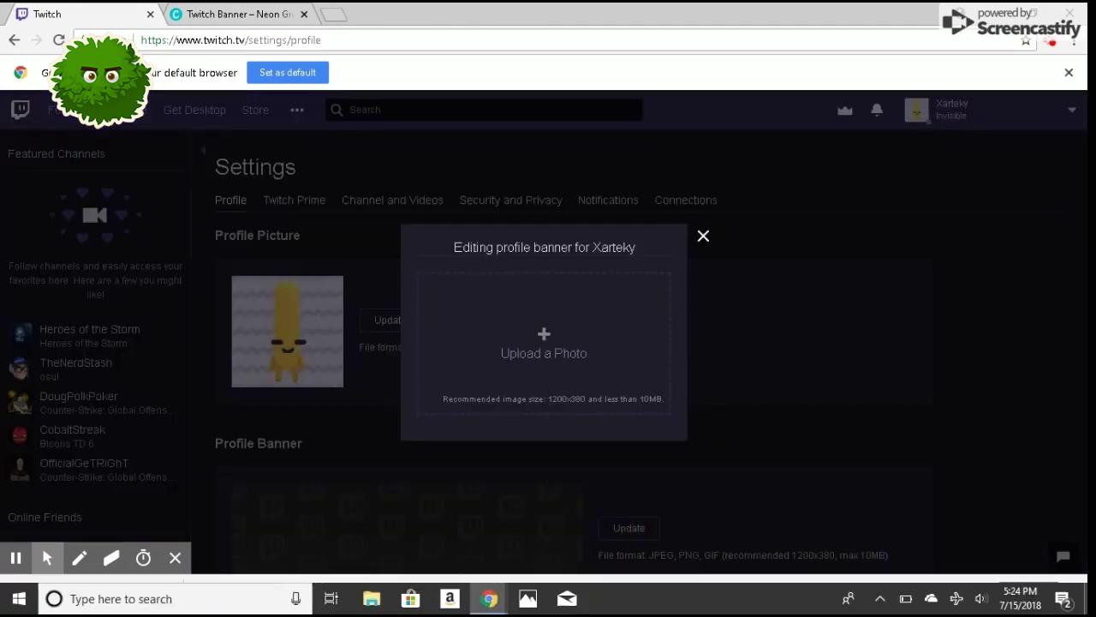
{"action": "left_click", "coordinate": [1081, 591]}
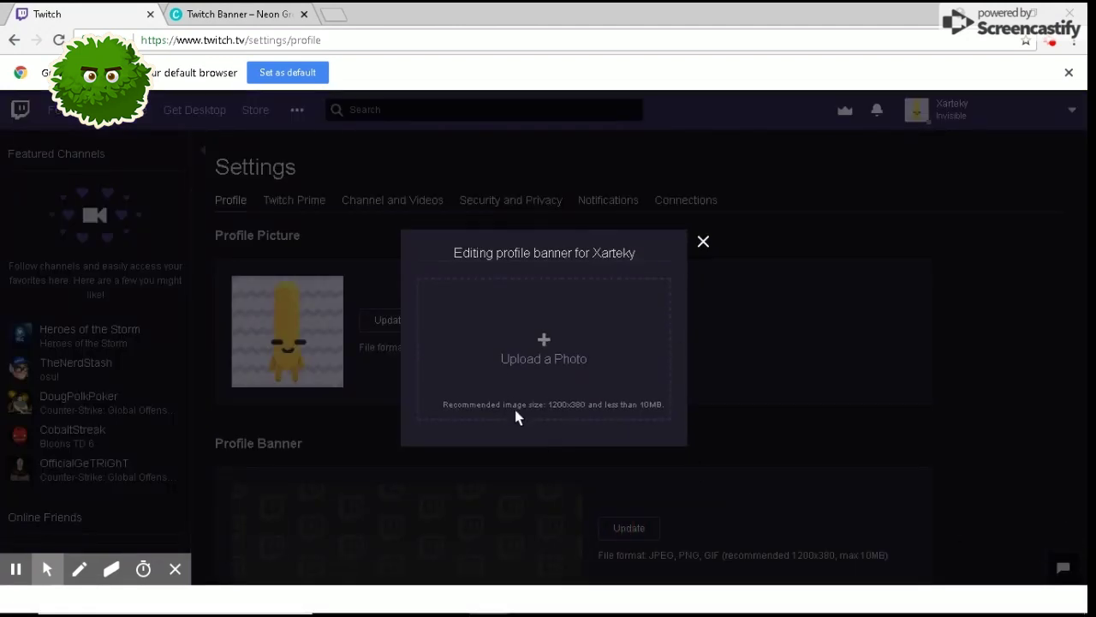
{"action": "left_click", "coordinate": [536, 354]}
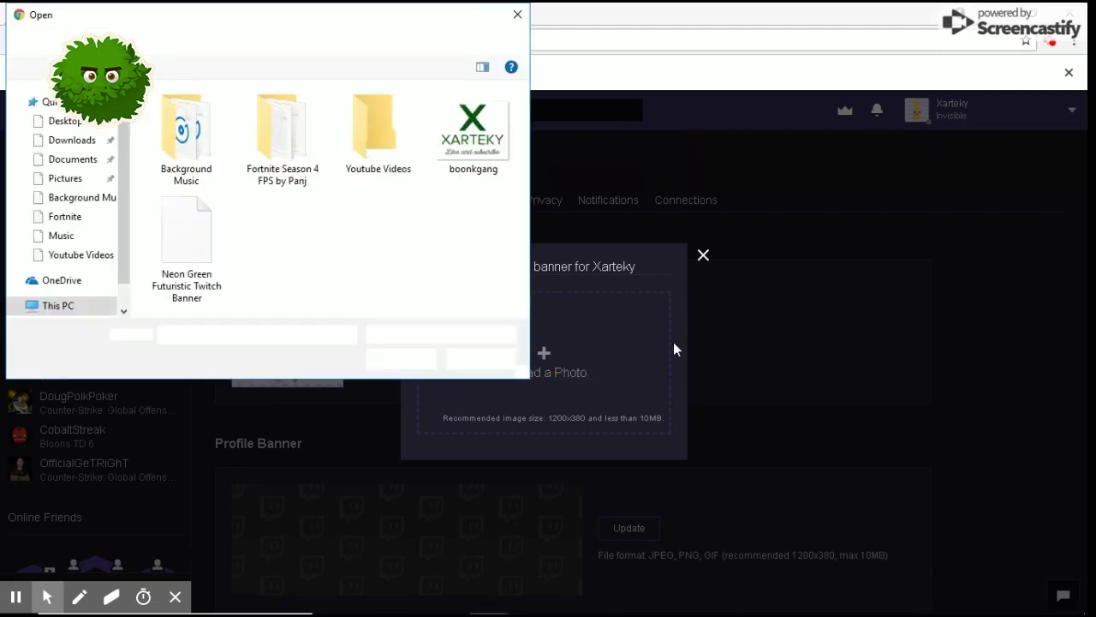
{"action": "double_click", "coordinate": [189, 246]}
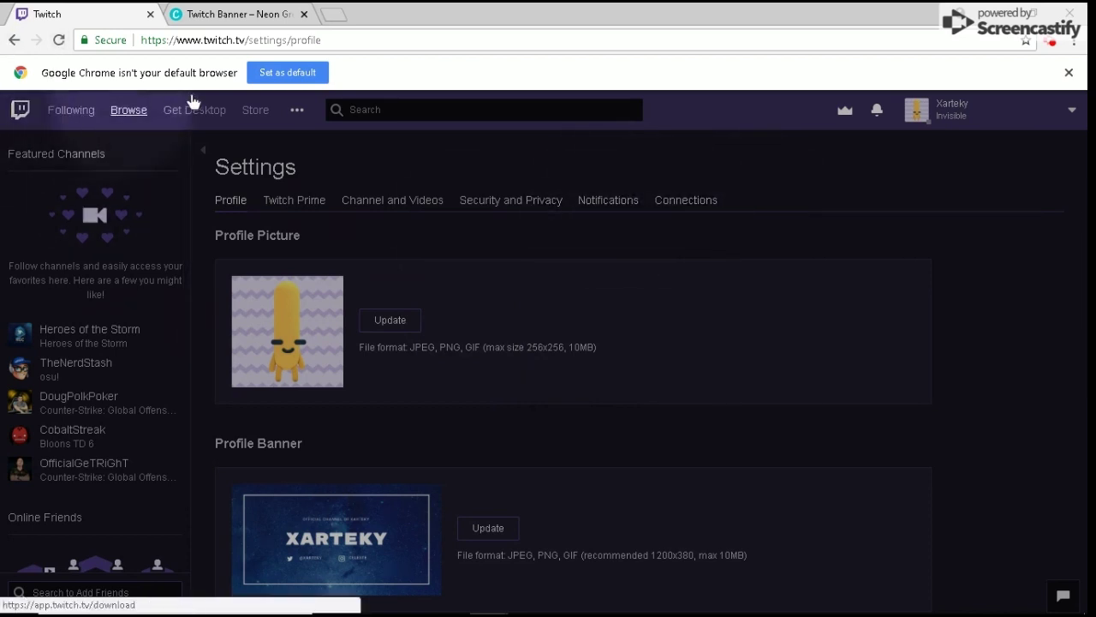
Step: Set the account status to Online and open the Xarteky channel page
{"action": "left_click", "coordinate": [966, 109]}
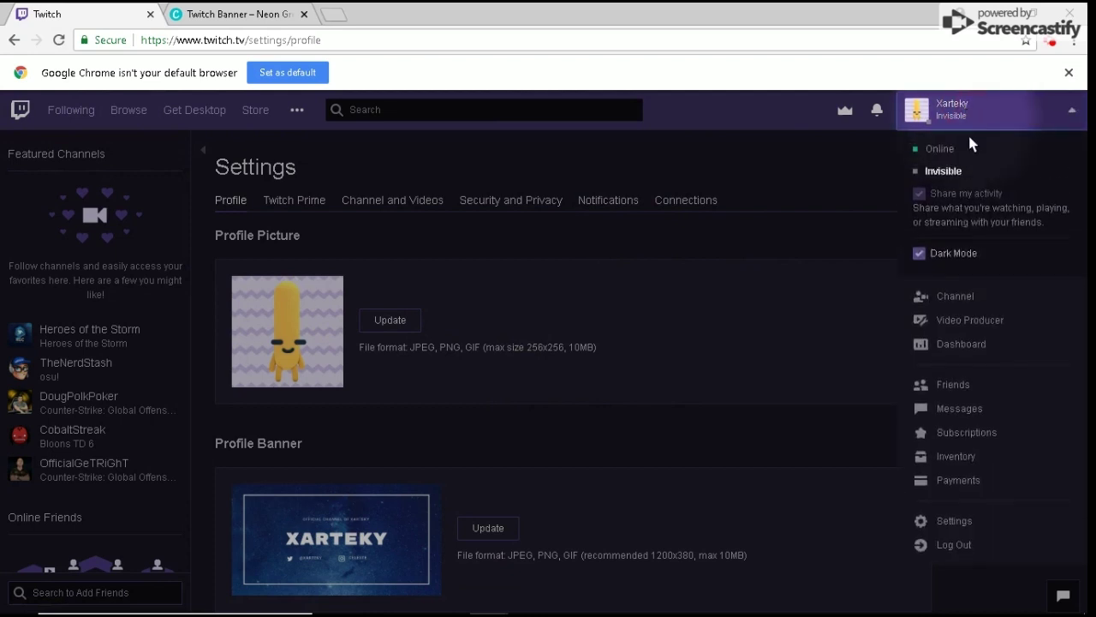
{"action": "left_click", "coordinate": [955, 152]}
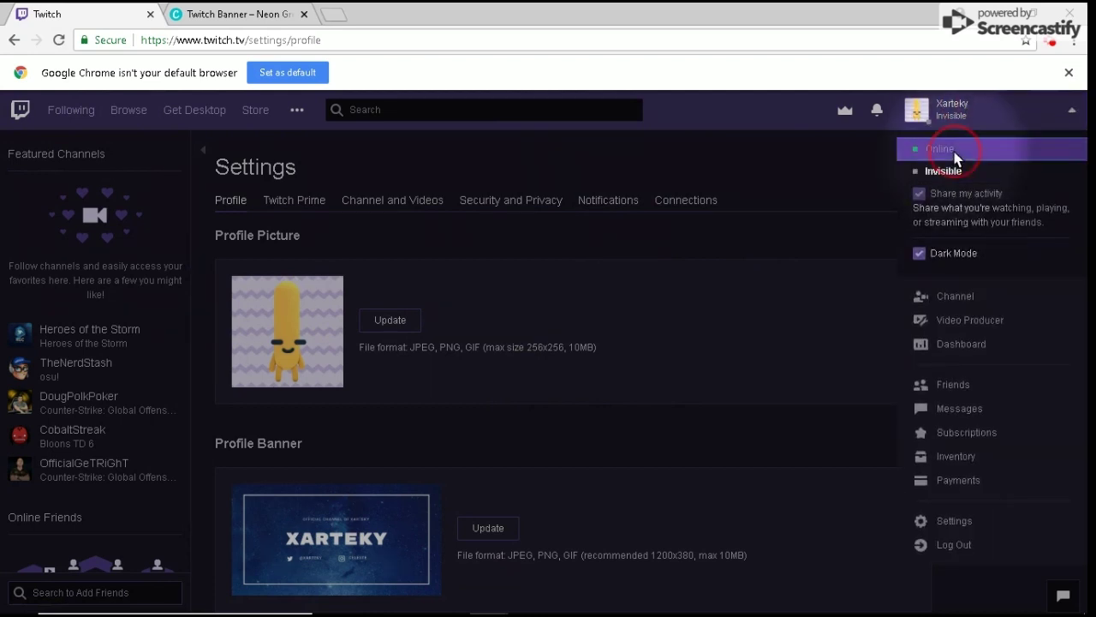
{"action": "left_click", "coordinate": [958, 296]}
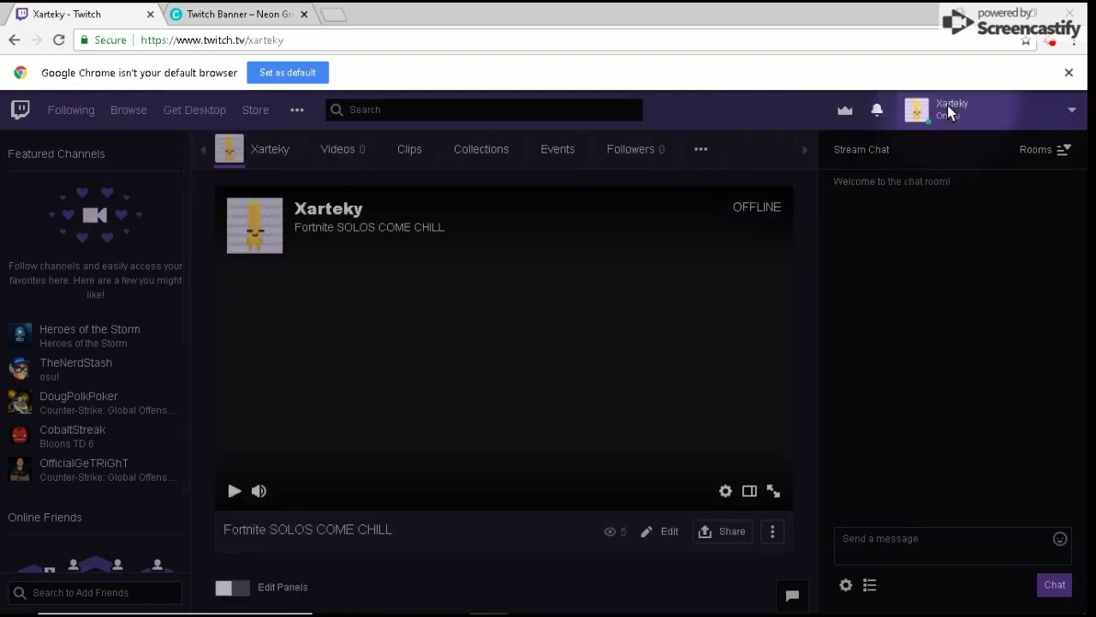
Step: Return to the Twitch account settings through the account menu
{"action": "left_click", "coordinate": [906, 122]}
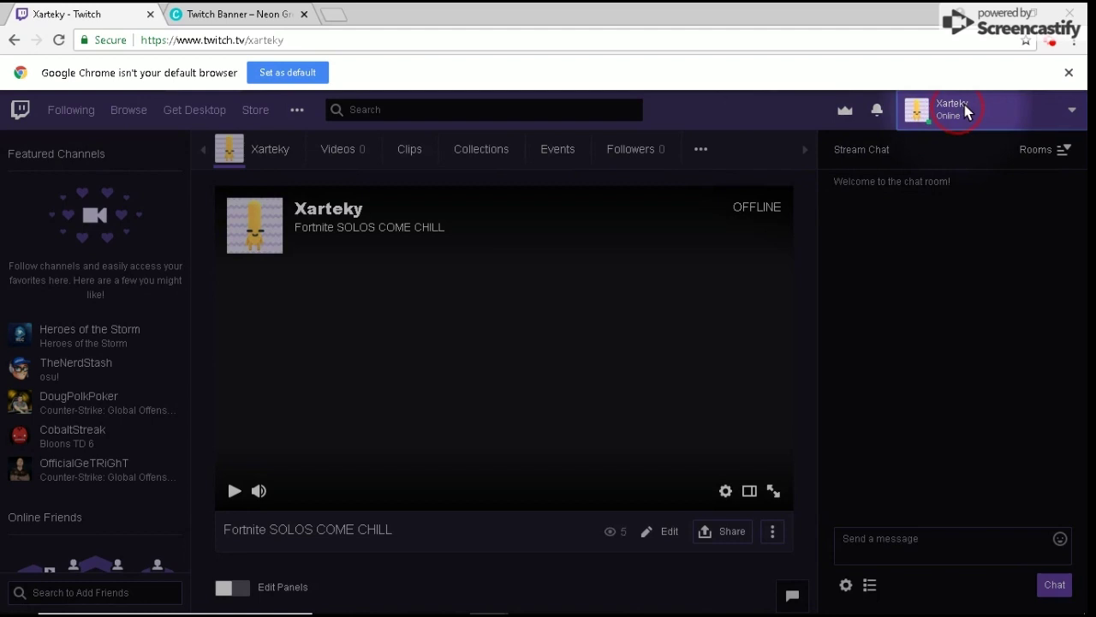
{"action": "left_click", "coordinate": [1072, 110]}
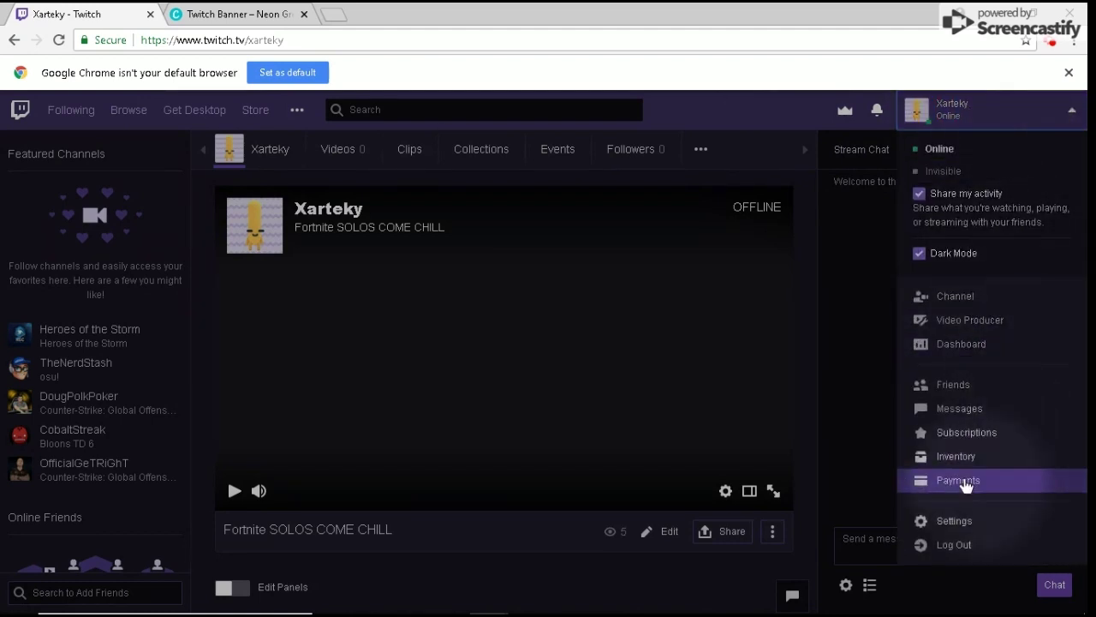
{"action": "left_click", "coordinate": [968, 521]}
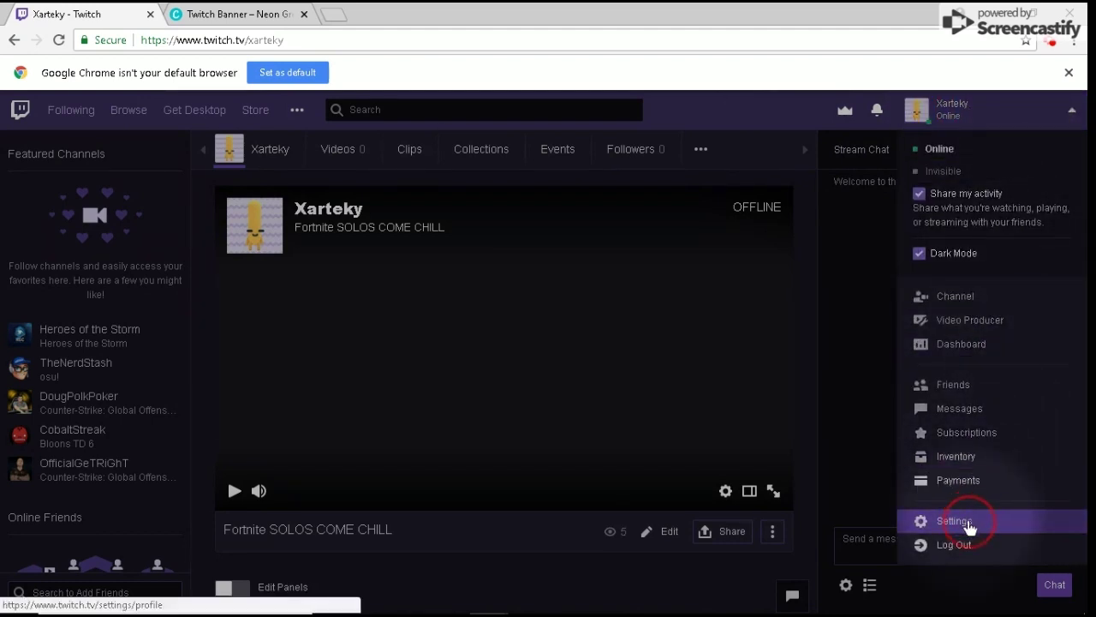